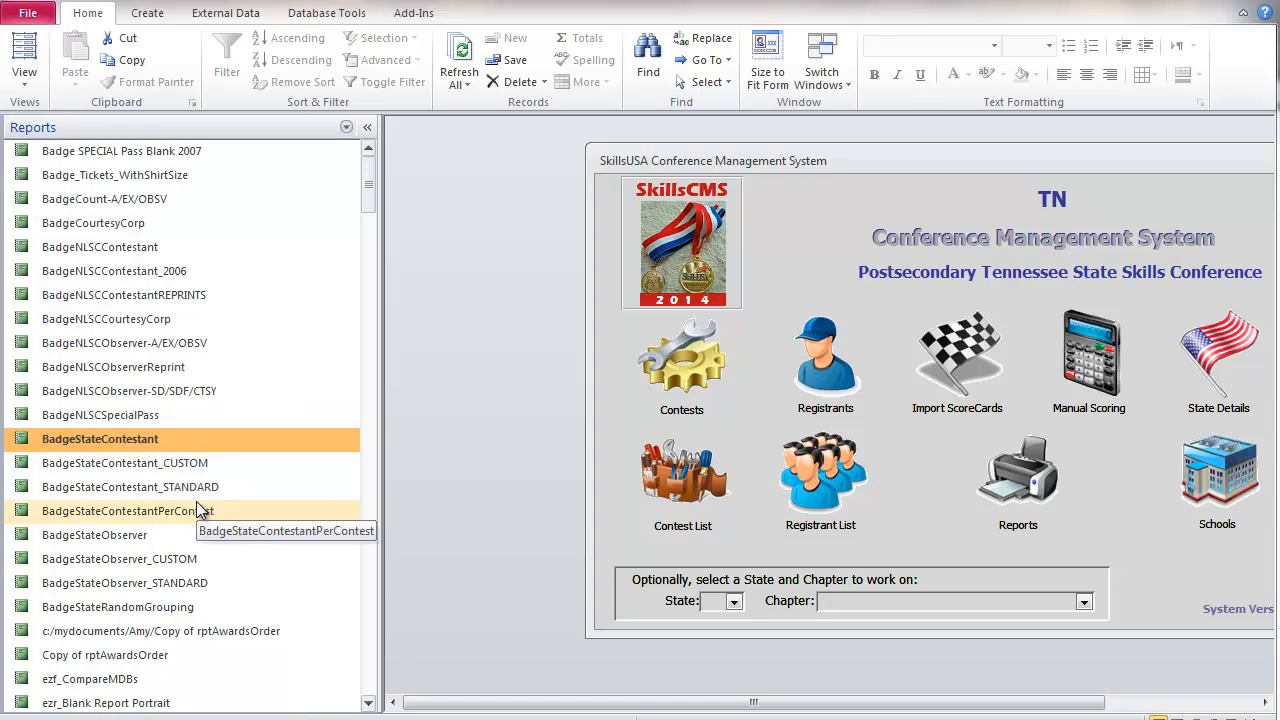
Step: Highlight the BadgeStateContestant report and its _CUSTOM and _STANDARD versions in turn among the reports
shift+click(196, 482)
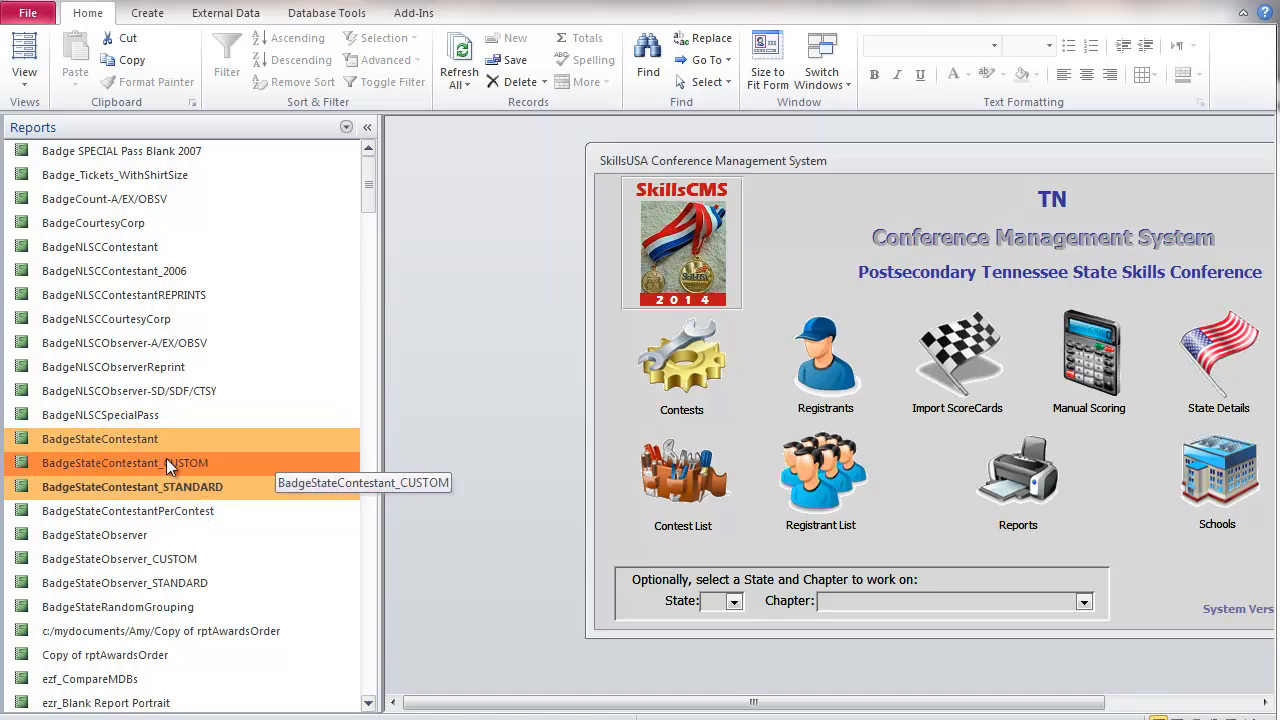
click(102, 448)
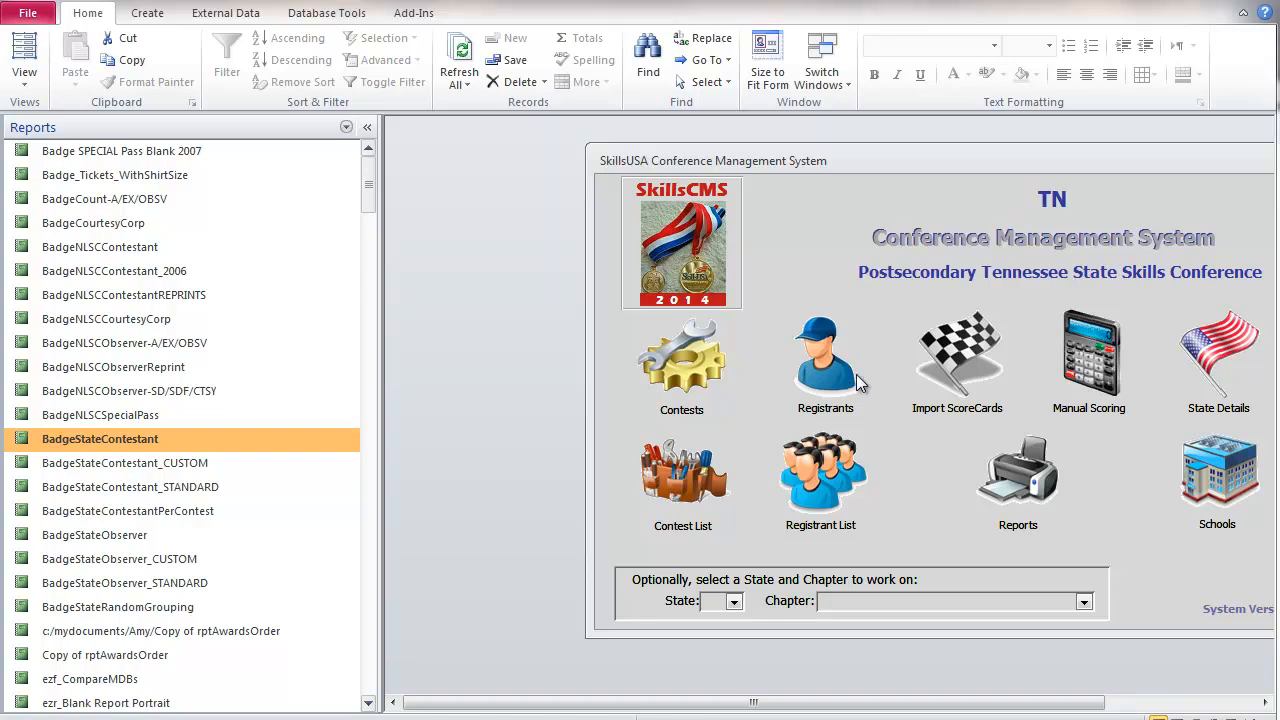
click(67, 463)
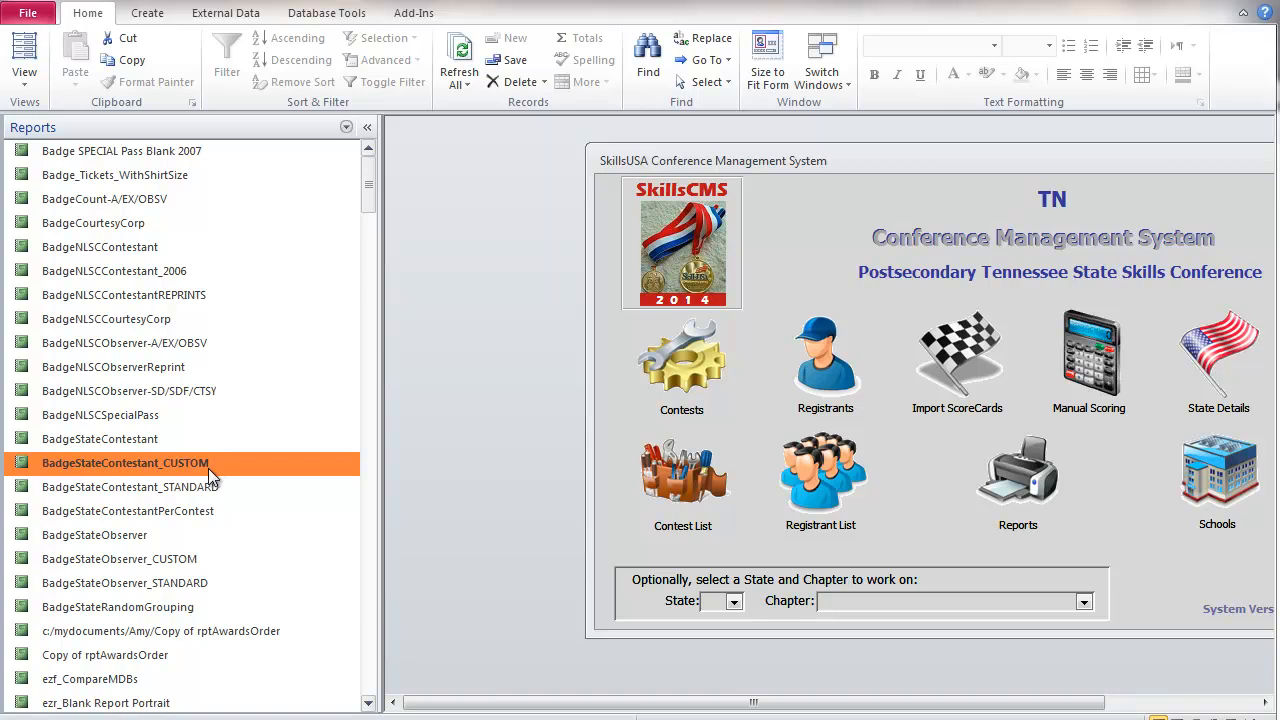
click(115, 490)
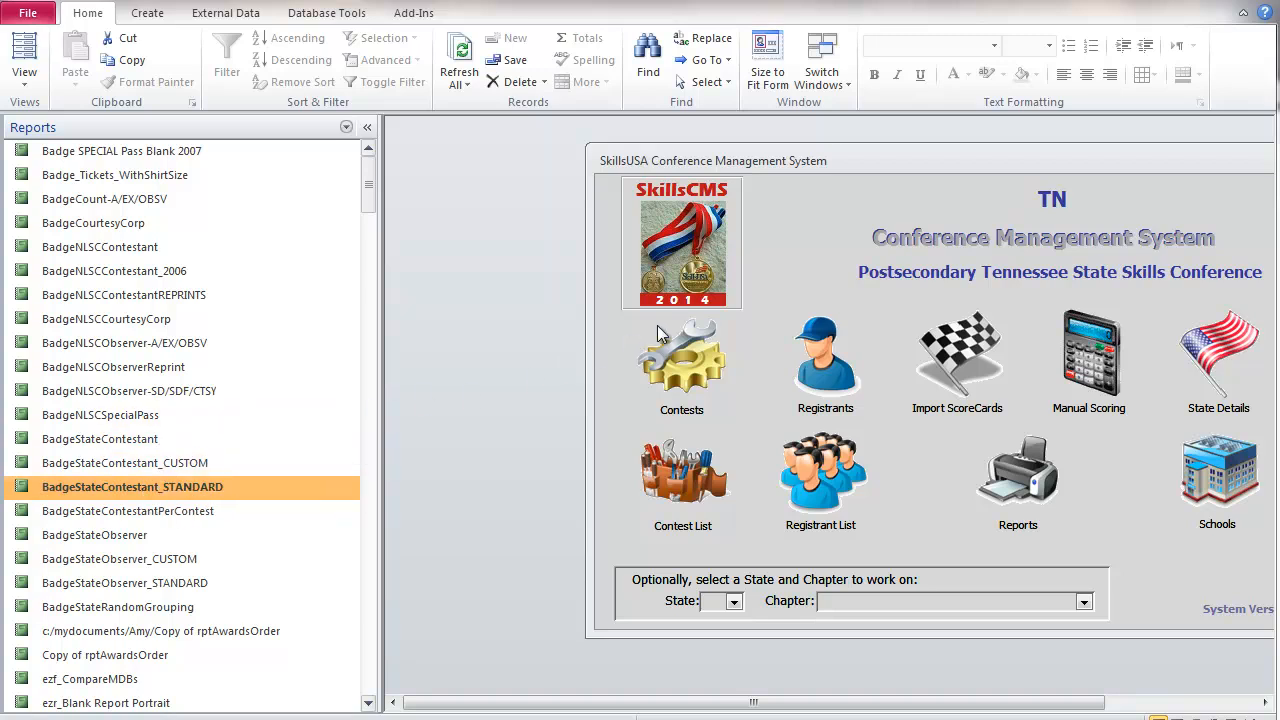
Step: Preview a single badge for the first registrant with the event name included, enlarge the preview, and return to the main menu
click(826, 350)
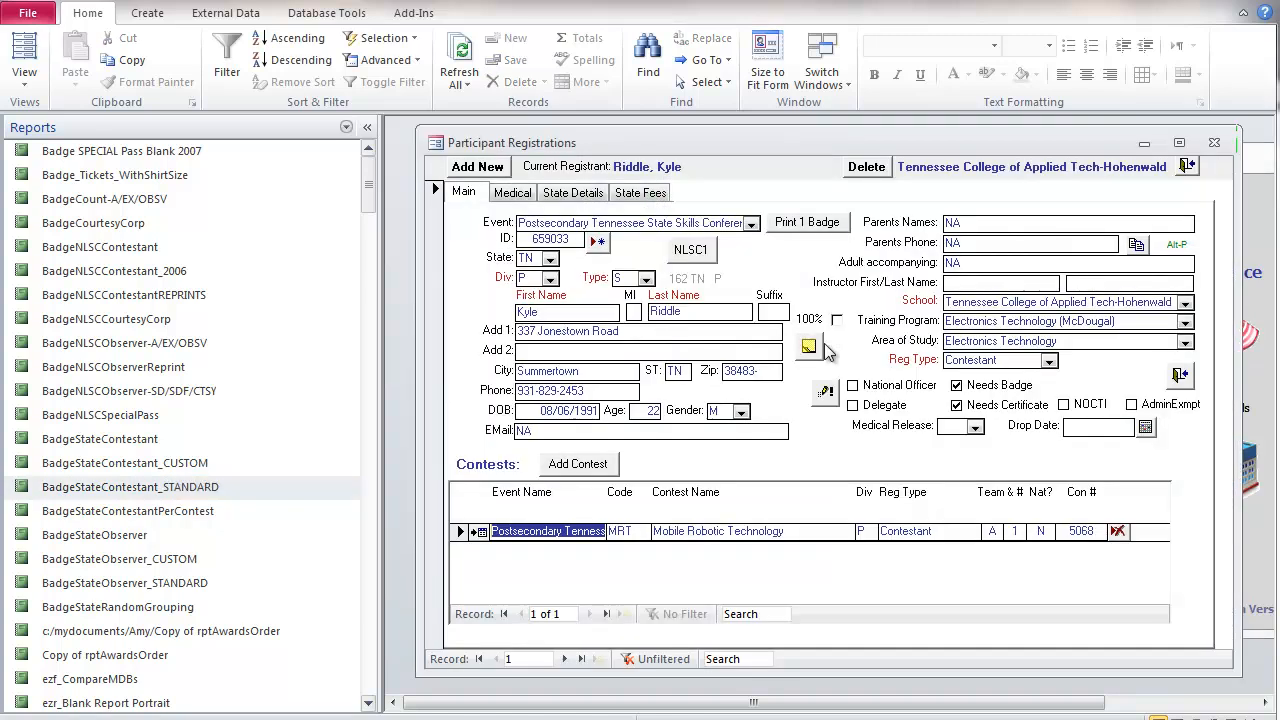
click(807, 222)
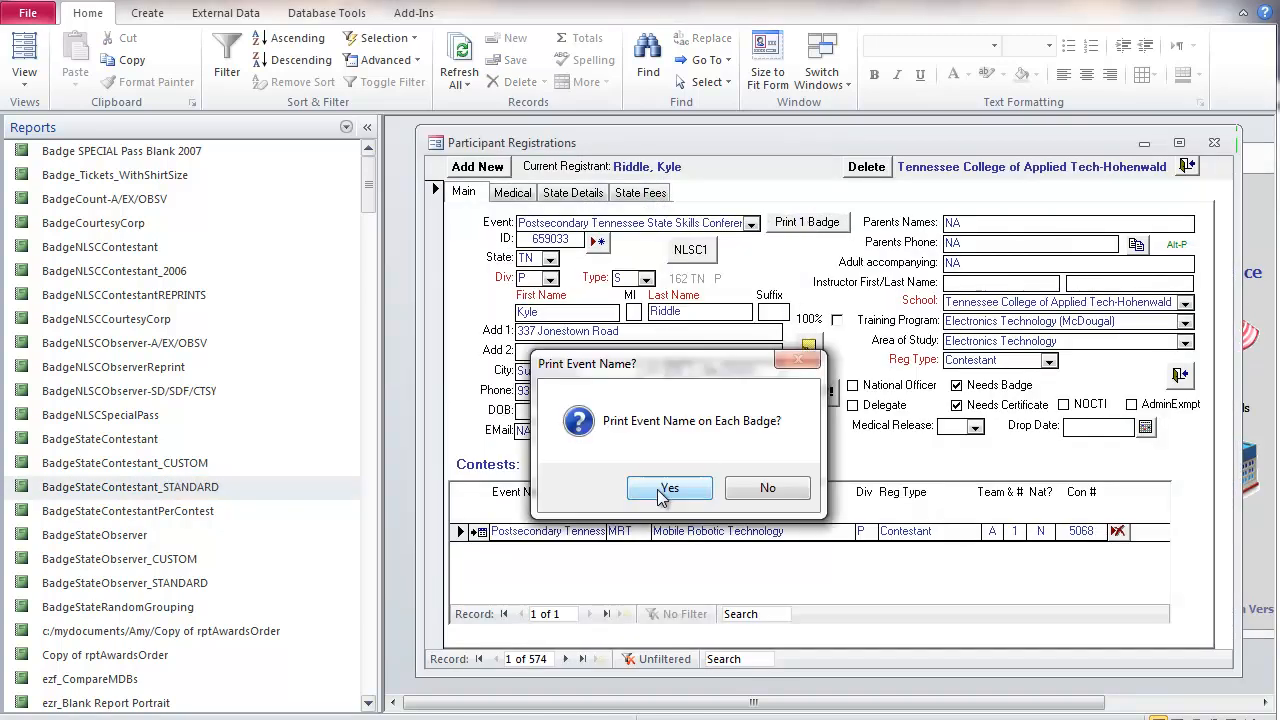
click(669, 488)
click(644, 250)
click(644, 223)
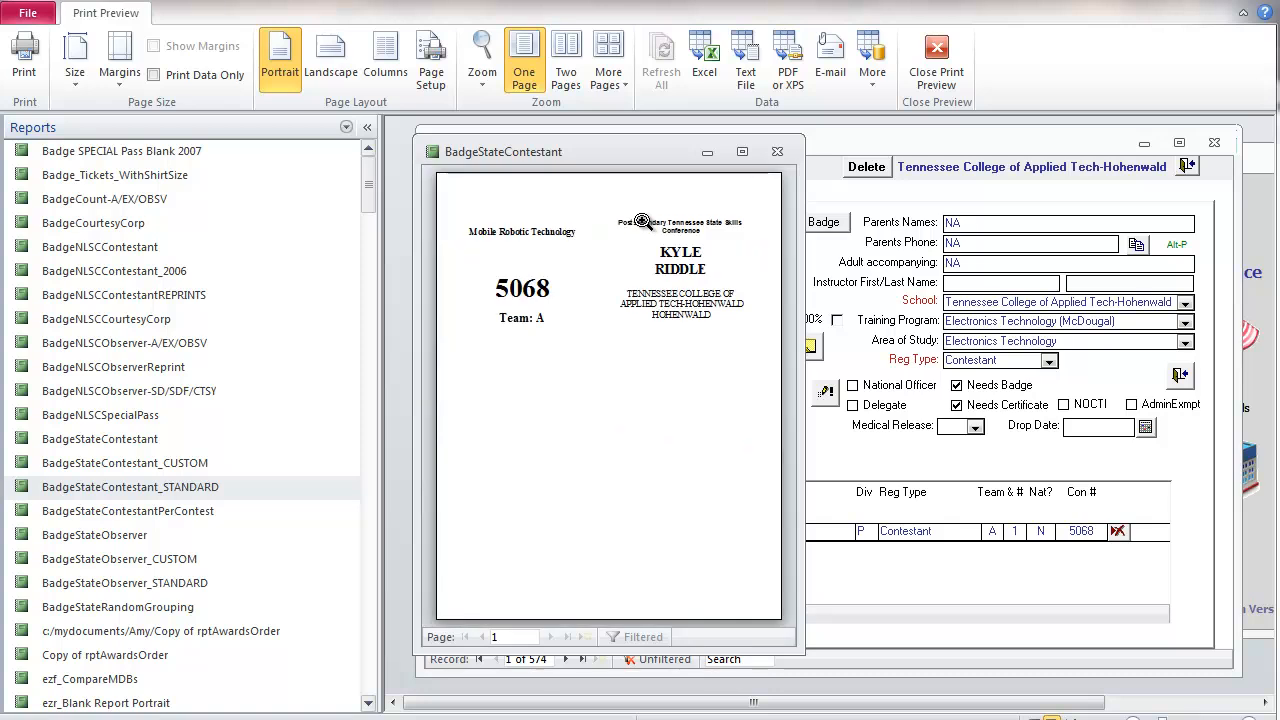
click(742, 151)
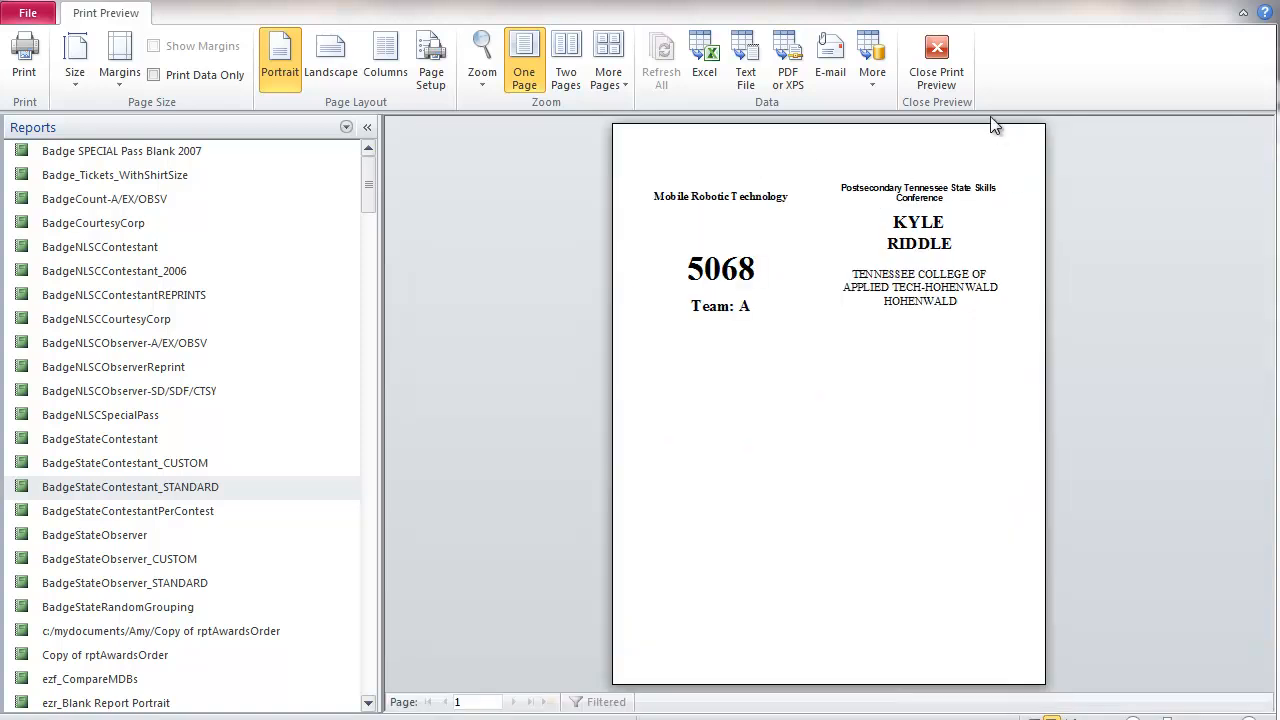
click(937, 72)
click(1146, 126)
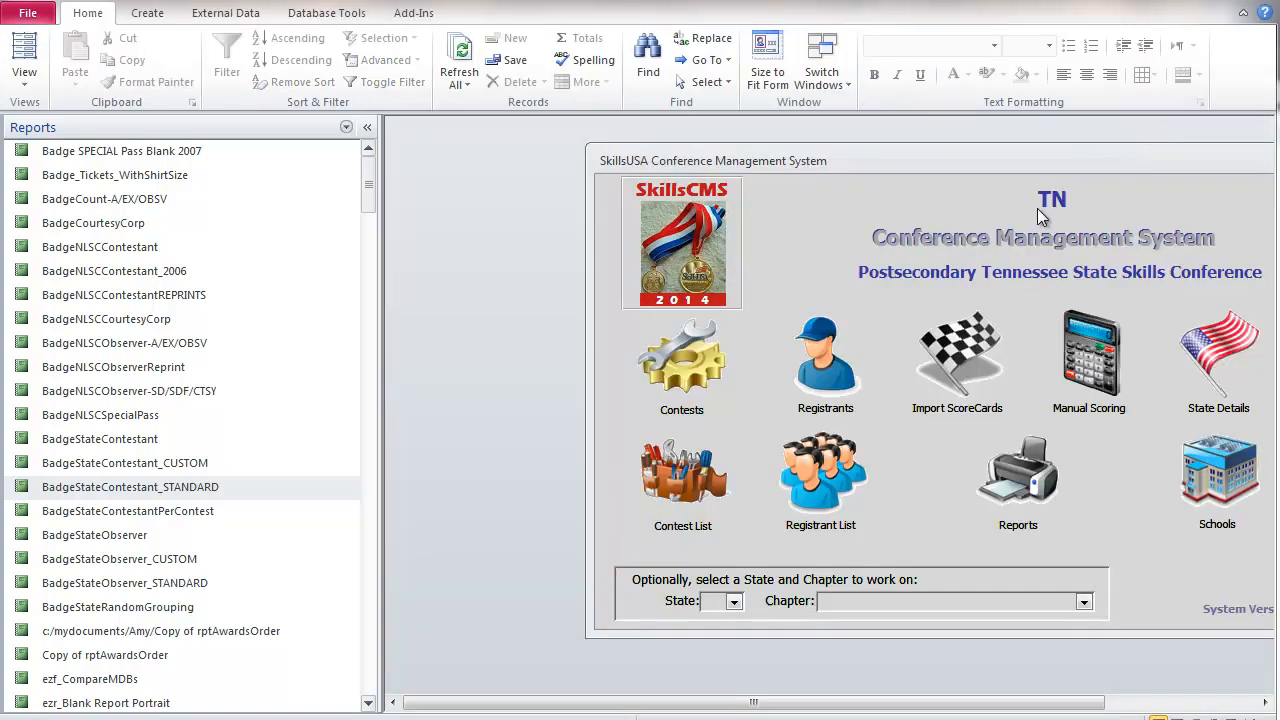
Step: Switch the state name badges to the CUSTOM version in the system maintenance utilities and close the maintenance form
drag(923, 167, 777, 183)
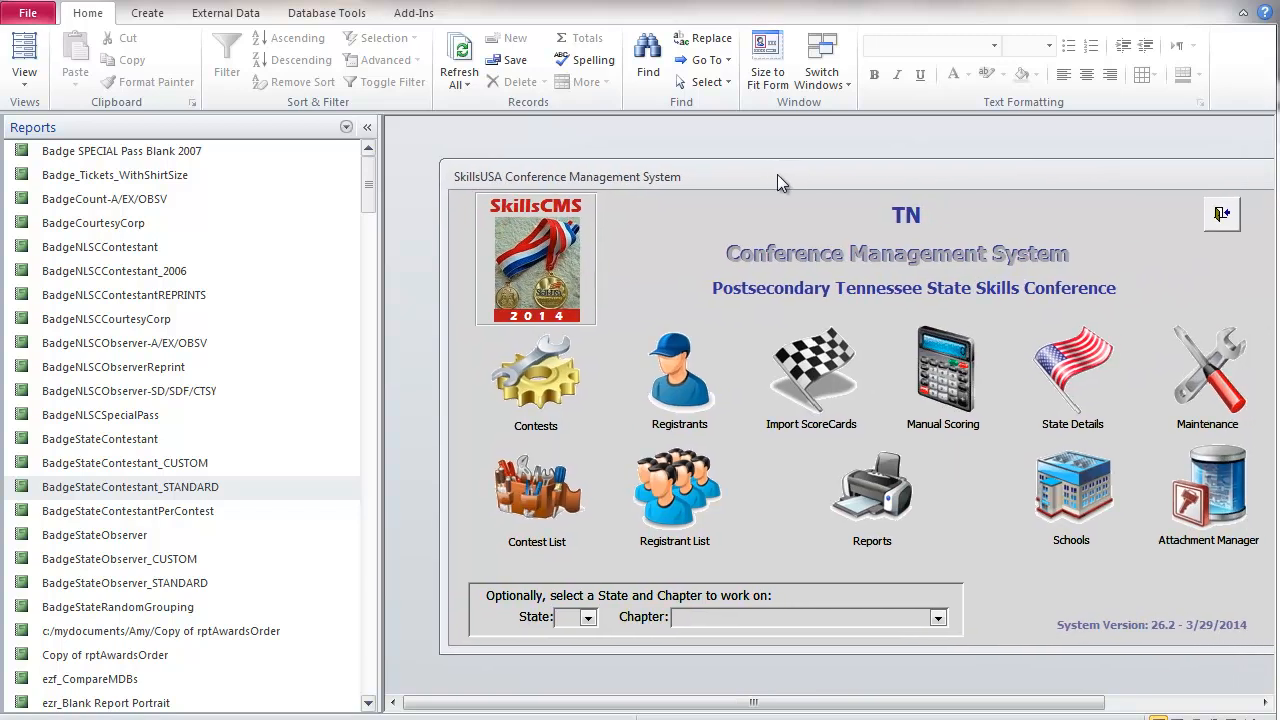
click(1213, 375)
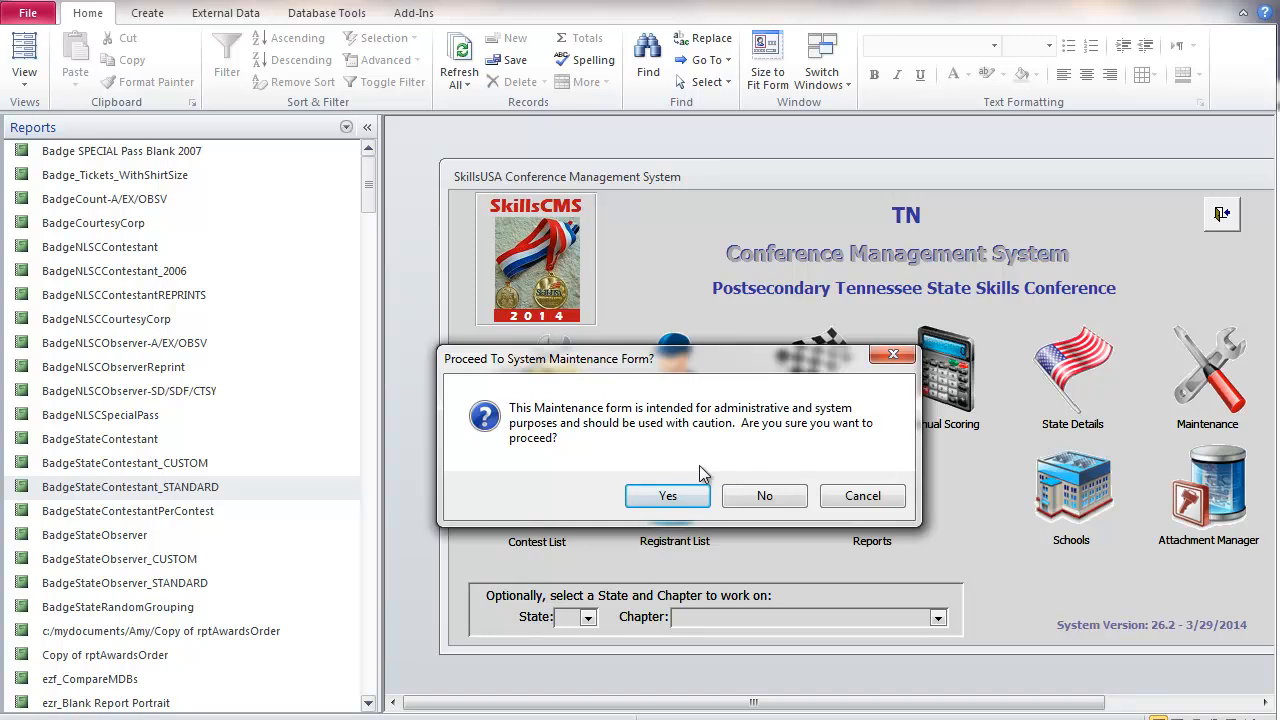
click(668, 496)
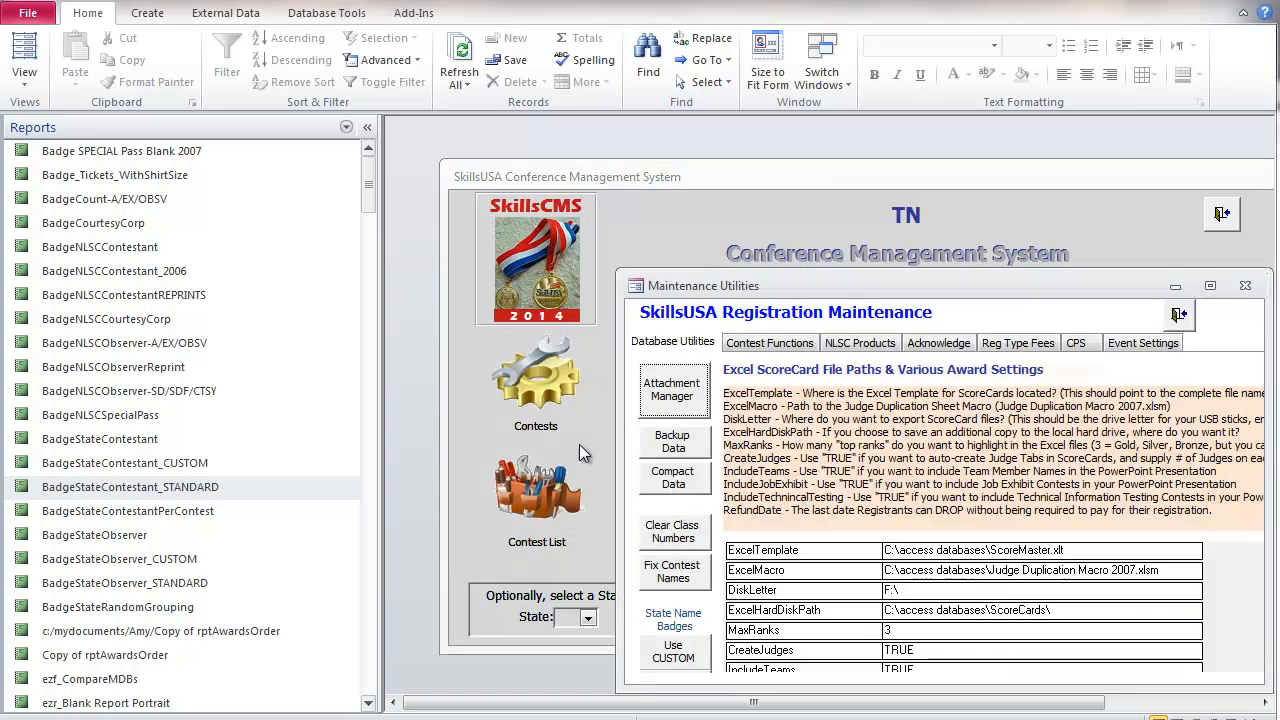
click(367, 127)
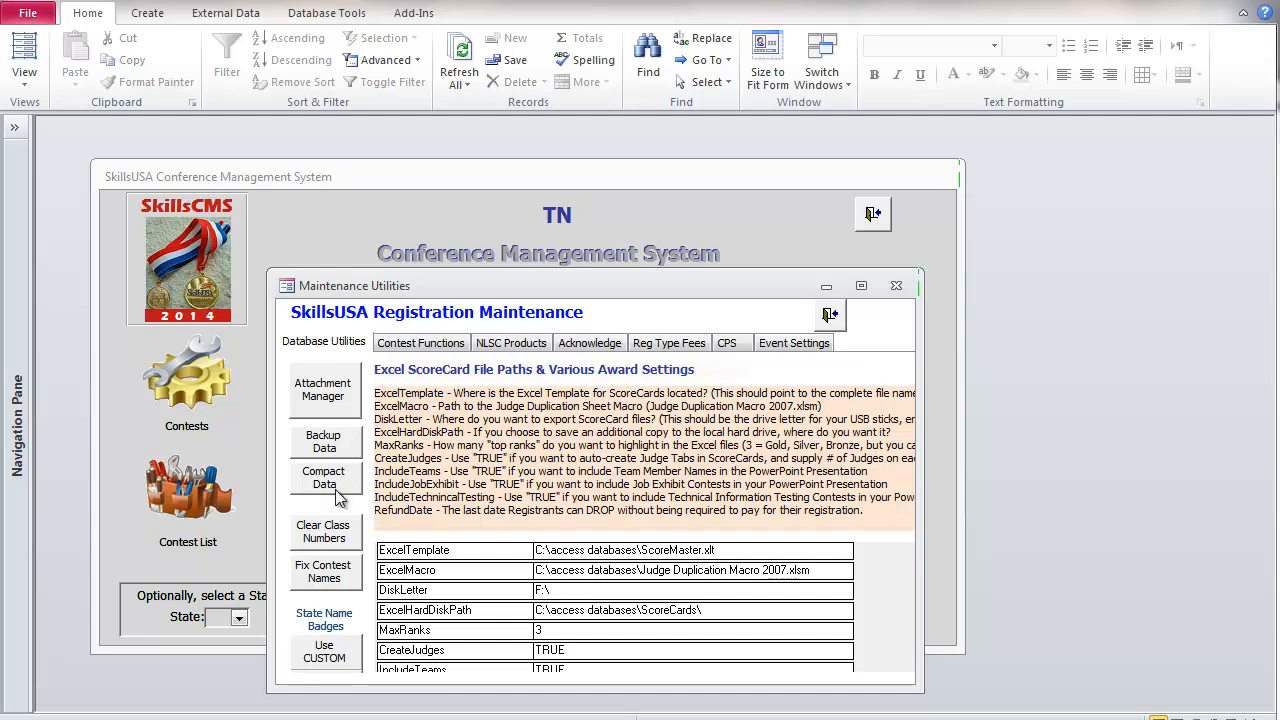
drag(293, 268, 270, 160)
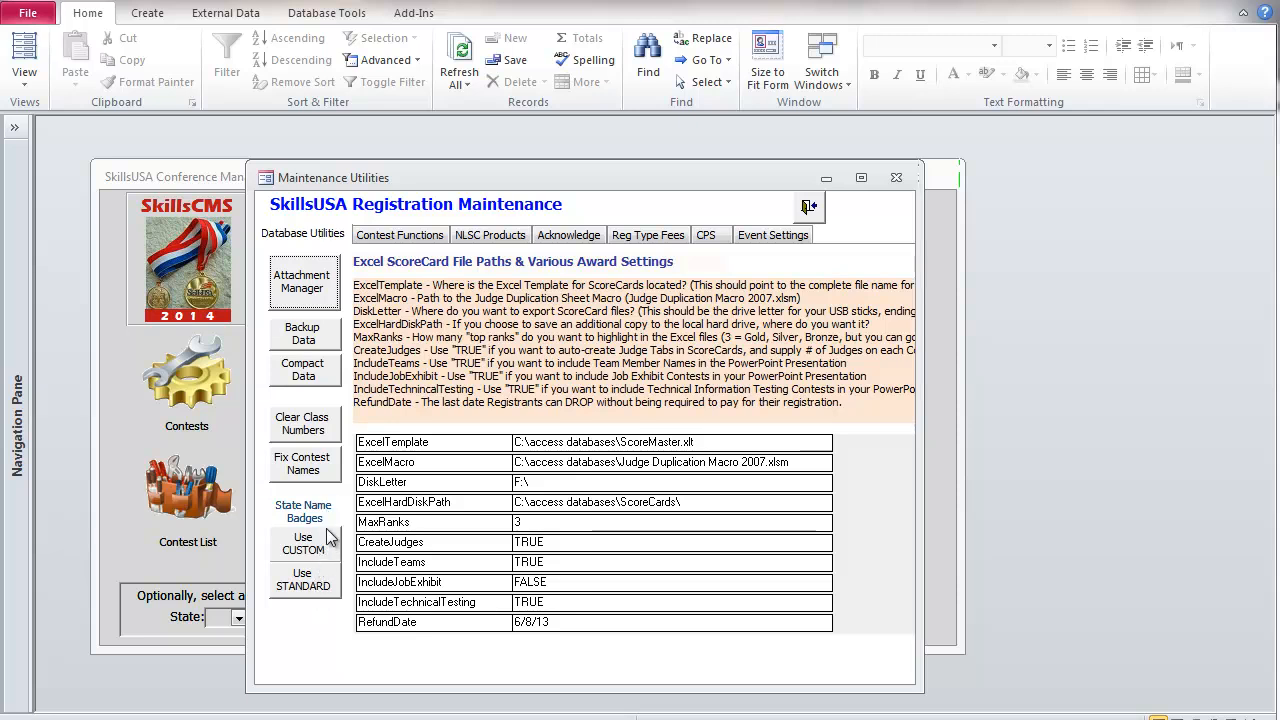
click(318, 552)
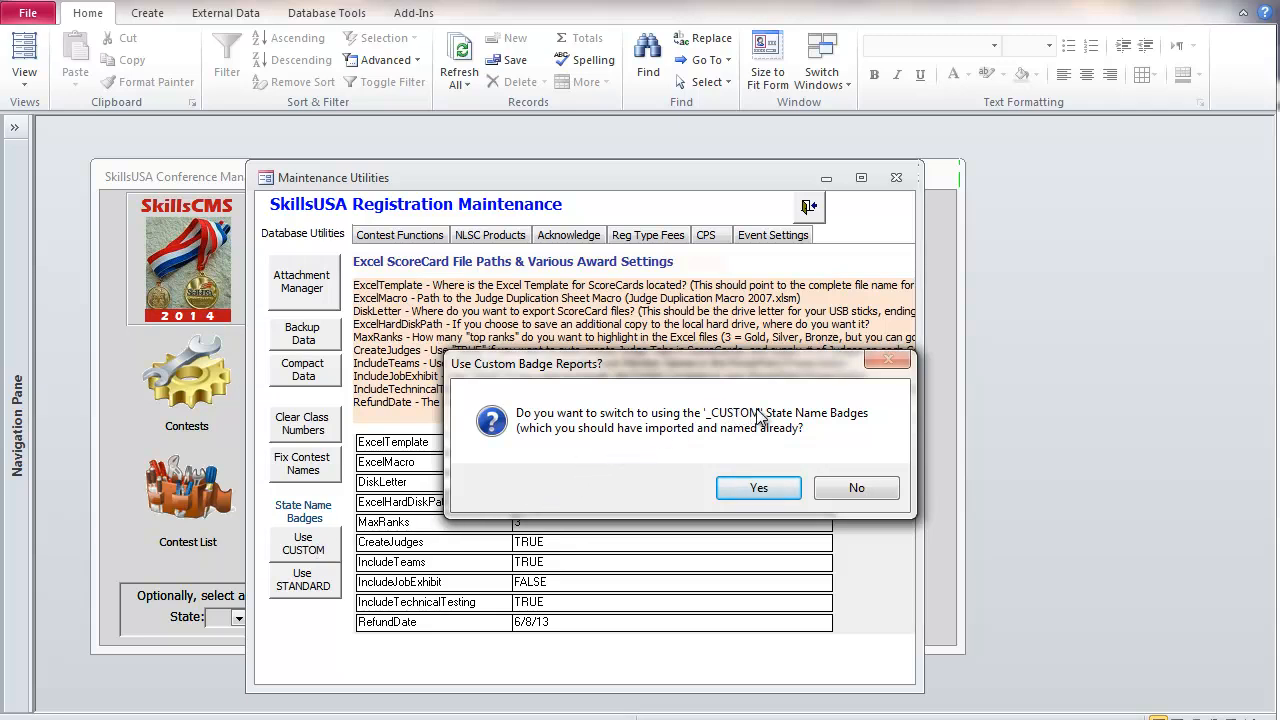
click(757, 490)
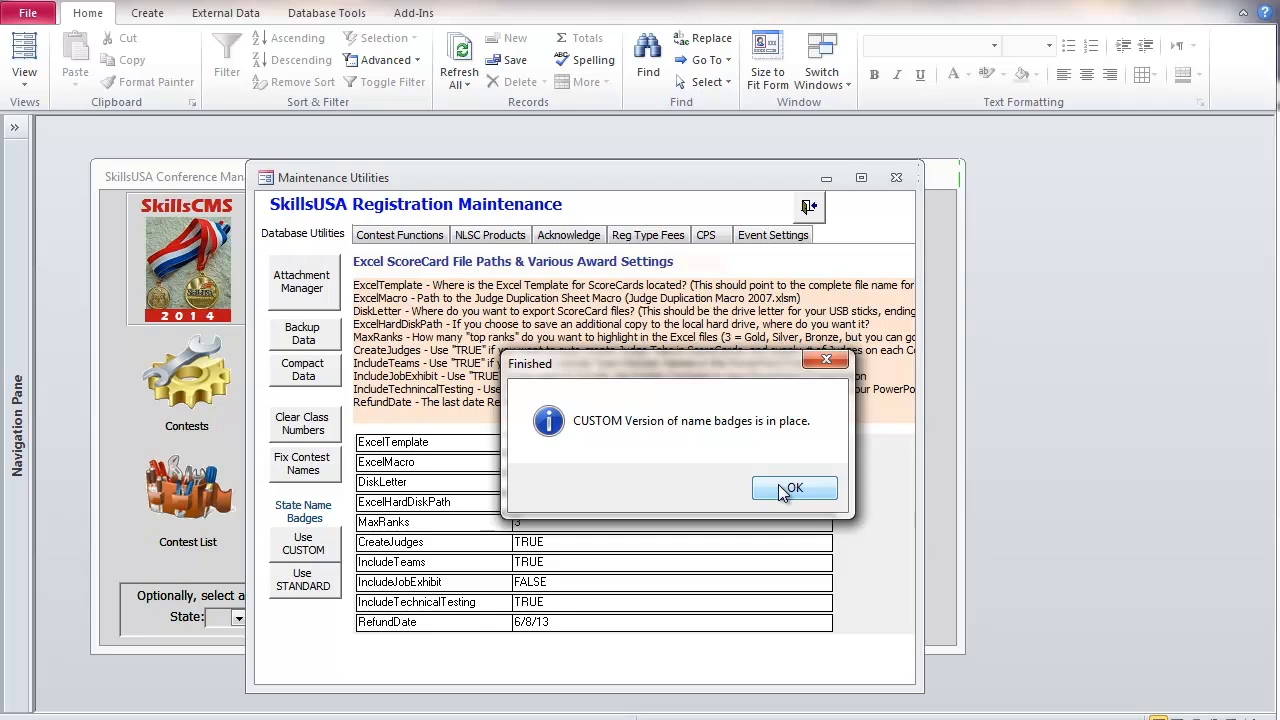
click(785, 490)
click(807, 208)
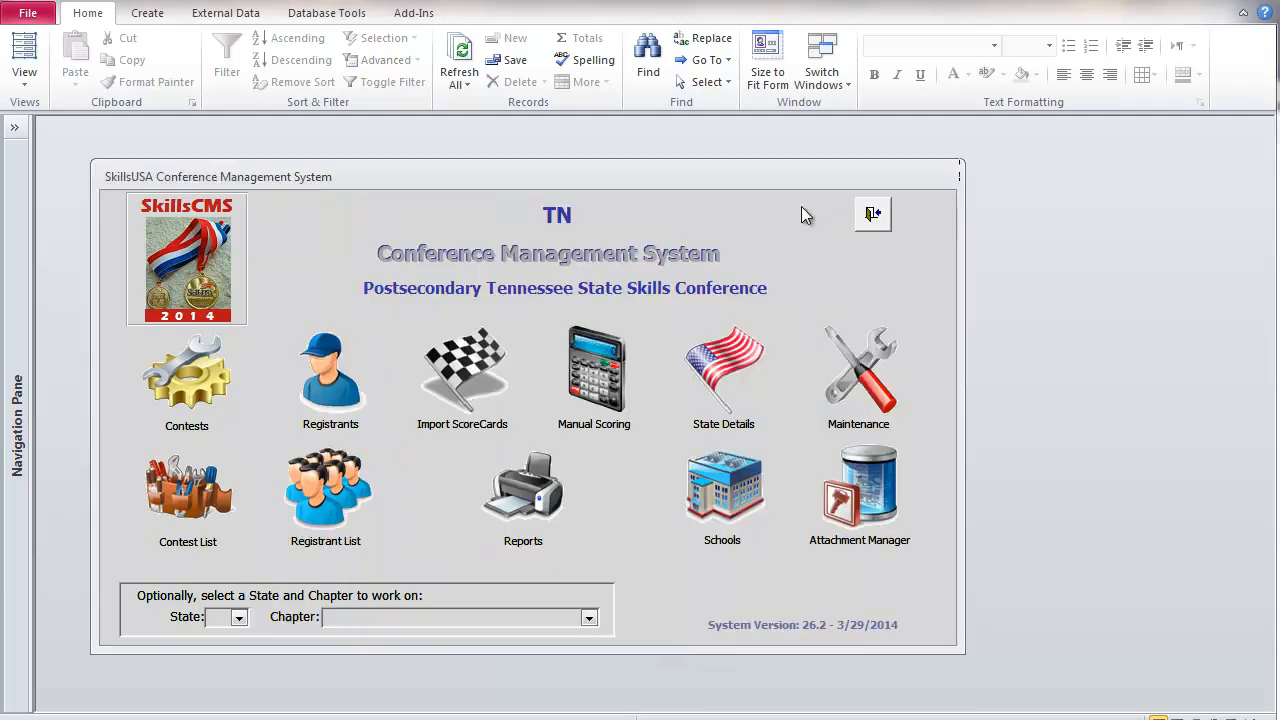
Step: Preview the first registrant's badge again in a widened preview window to check its layout, and return to the main menu
click(314, 390)
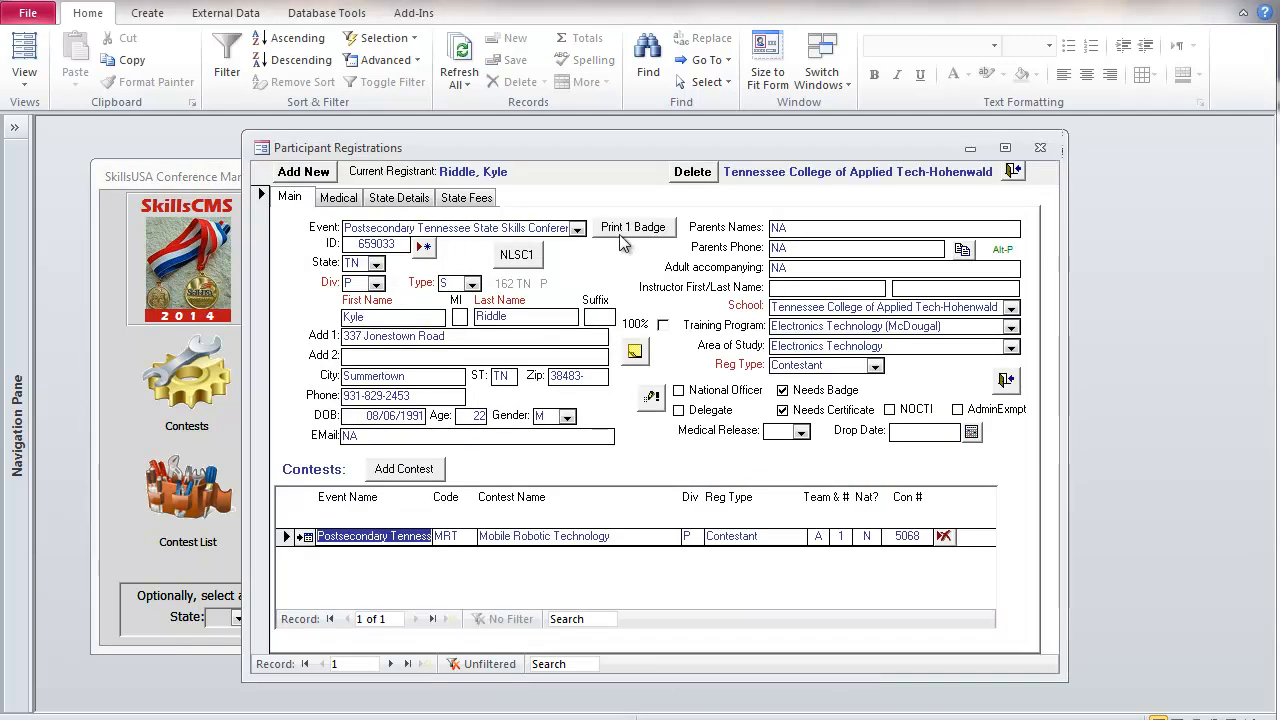
click(626, 232)
click(662, 484)
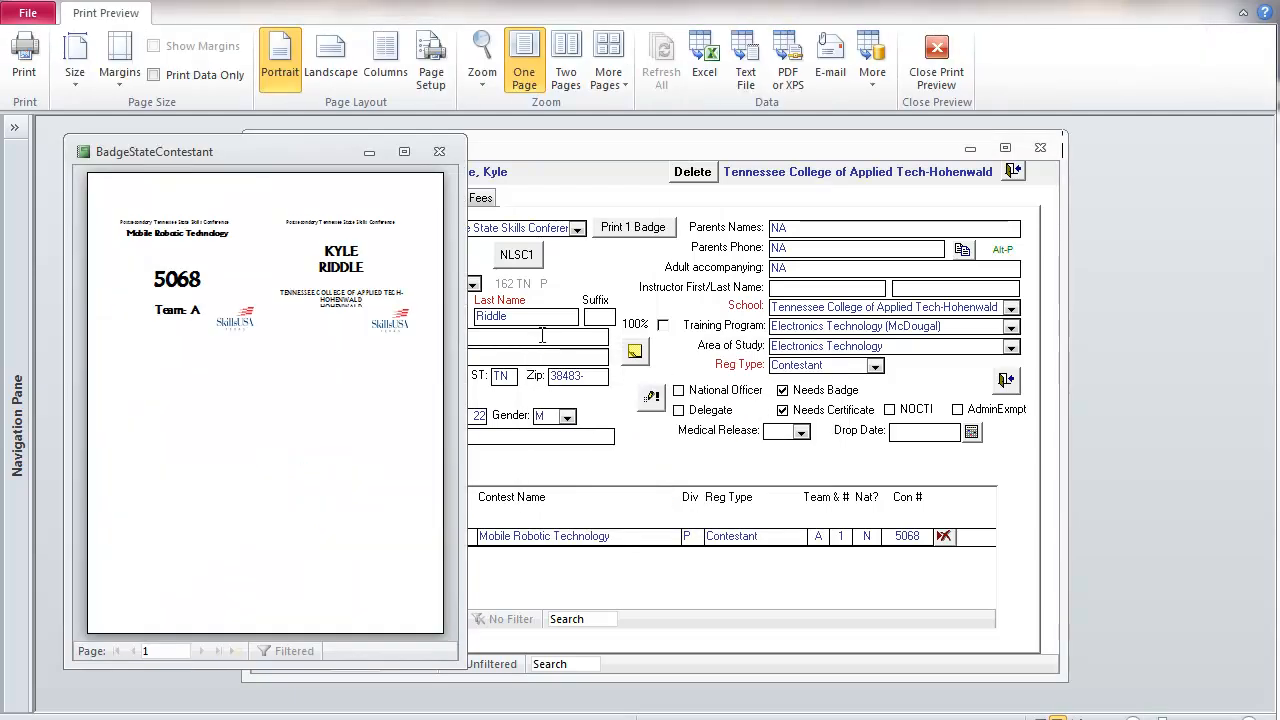
drag(460, 342, 723, 357)
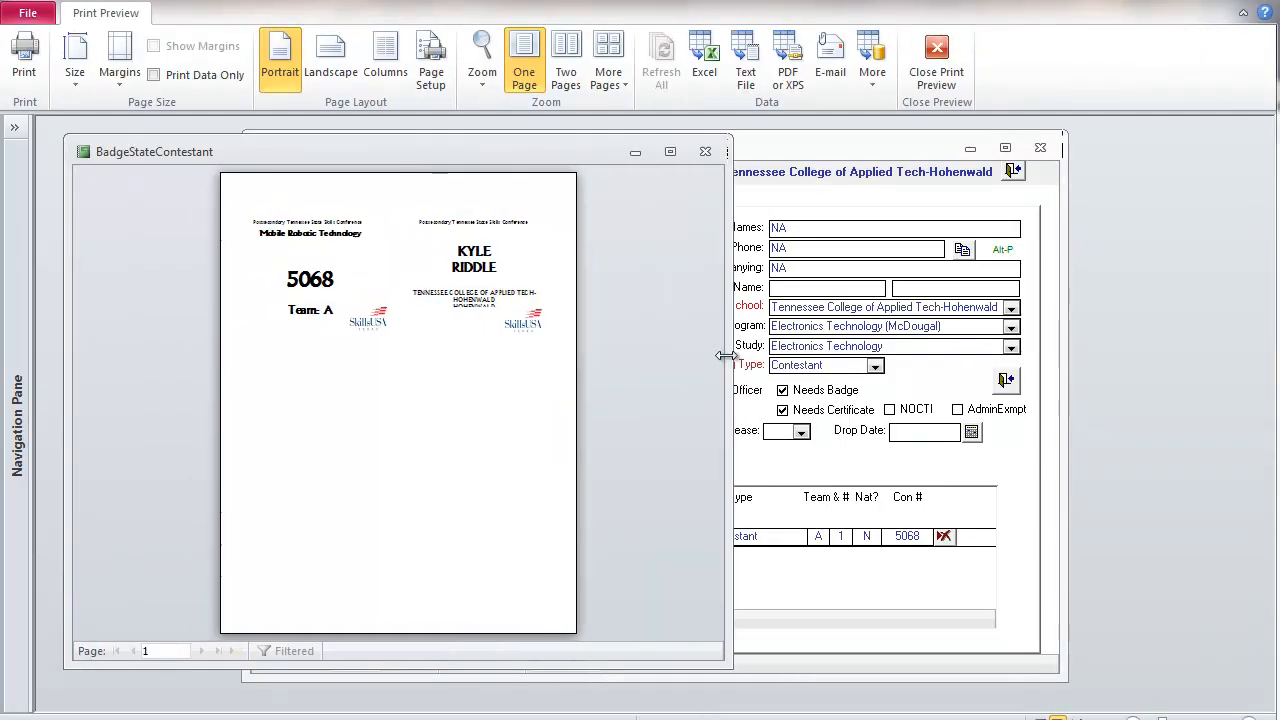
click(567, 274)
click(390, 259)
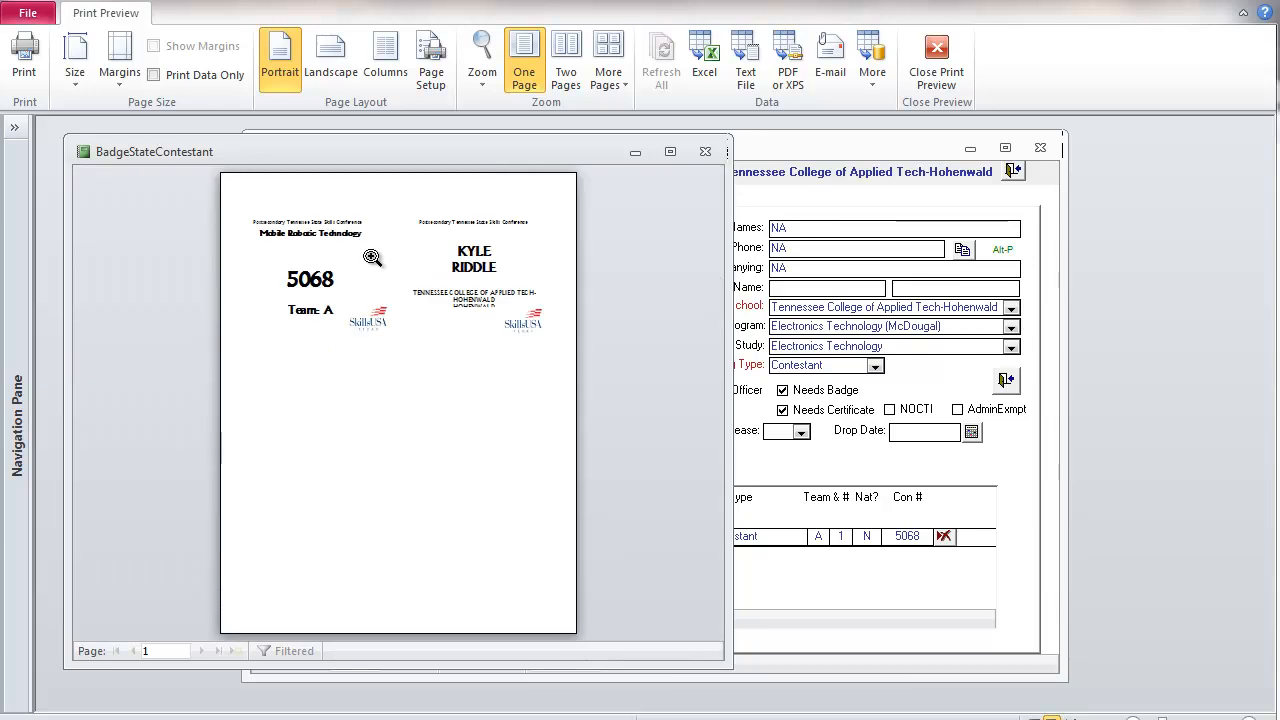
click(337, 234)
click(337, 234)
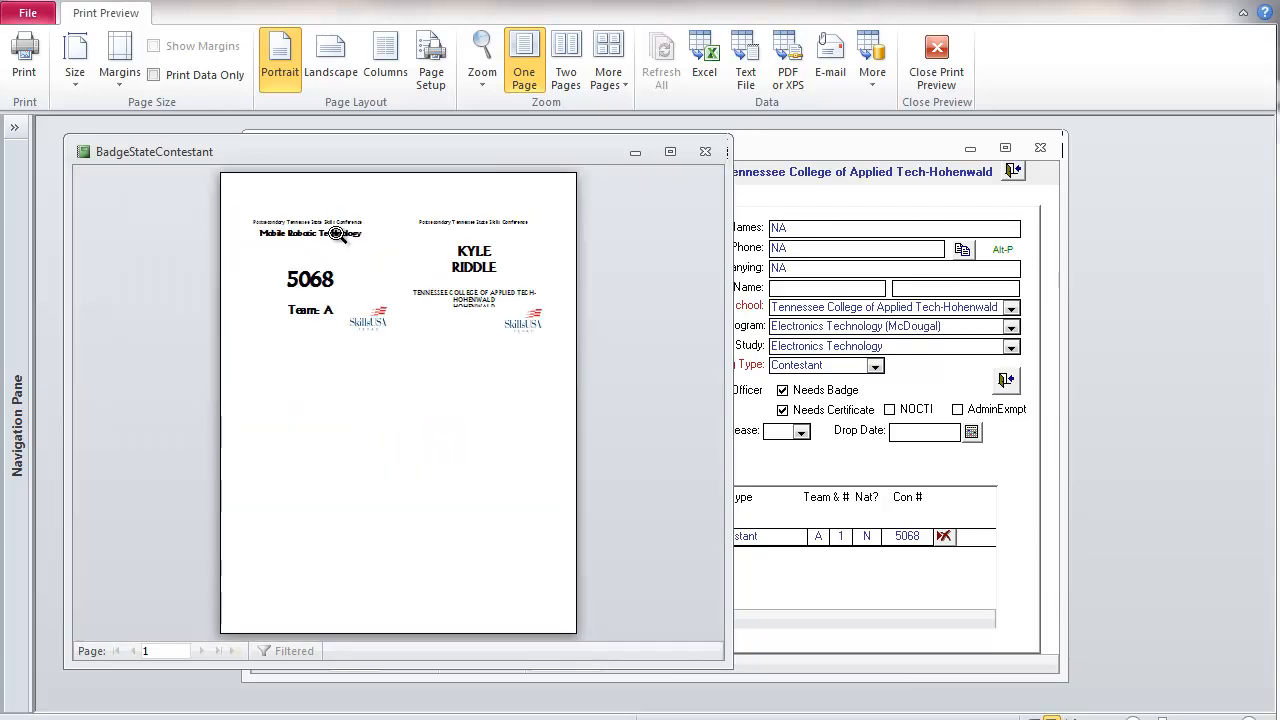
click(706, 152)
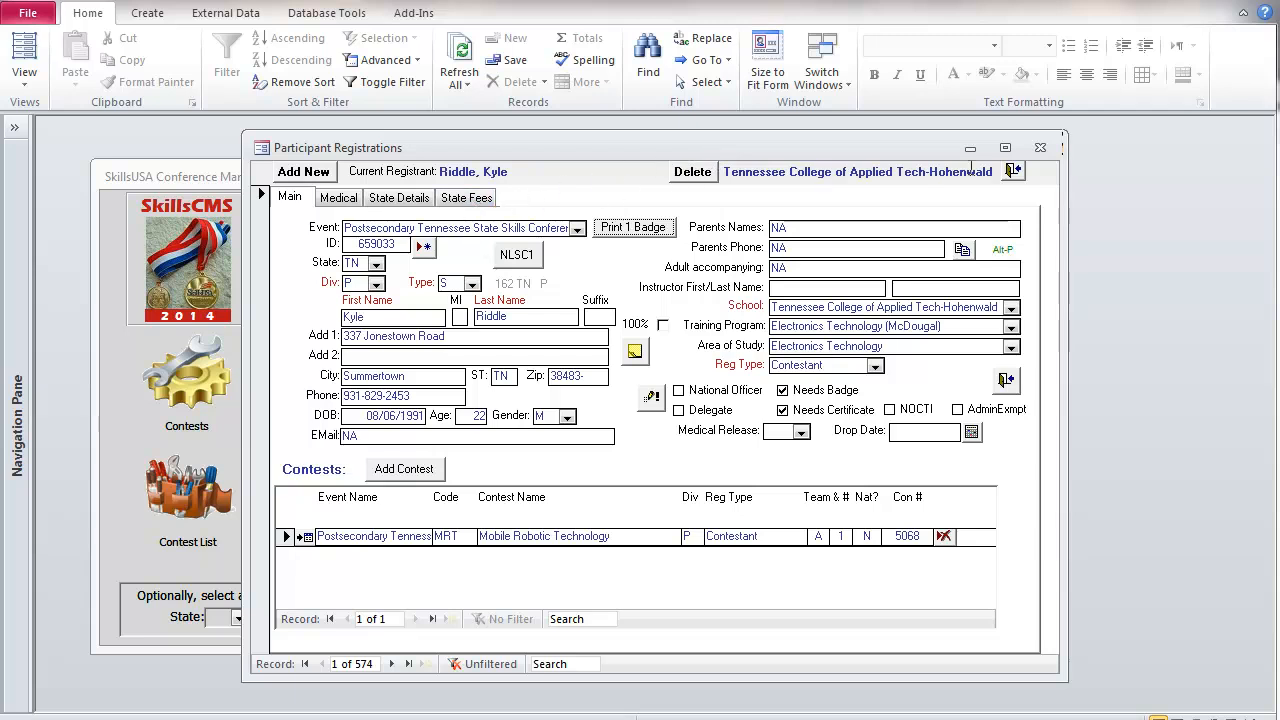
click(1020, 175)
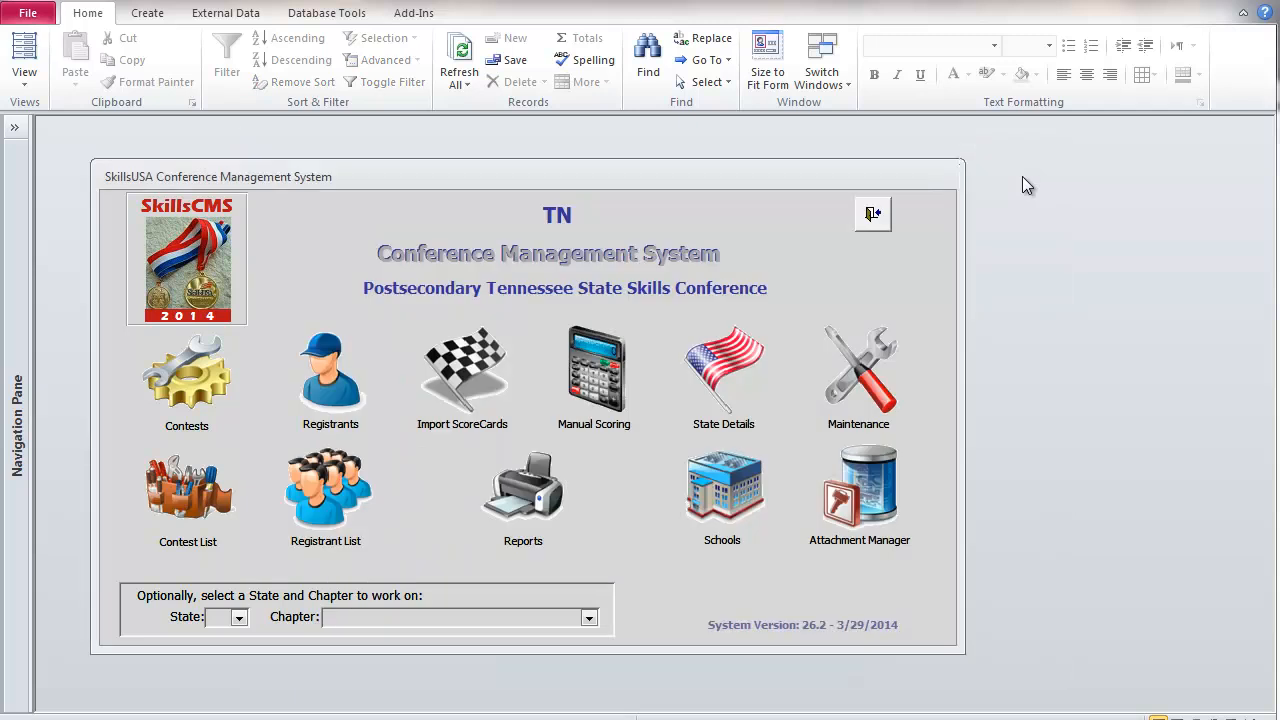
Step: Set the state name badges back to the STANDARD version in the maintenance utilities and close the maintenance form
click(842, 391)
click(668, 496)
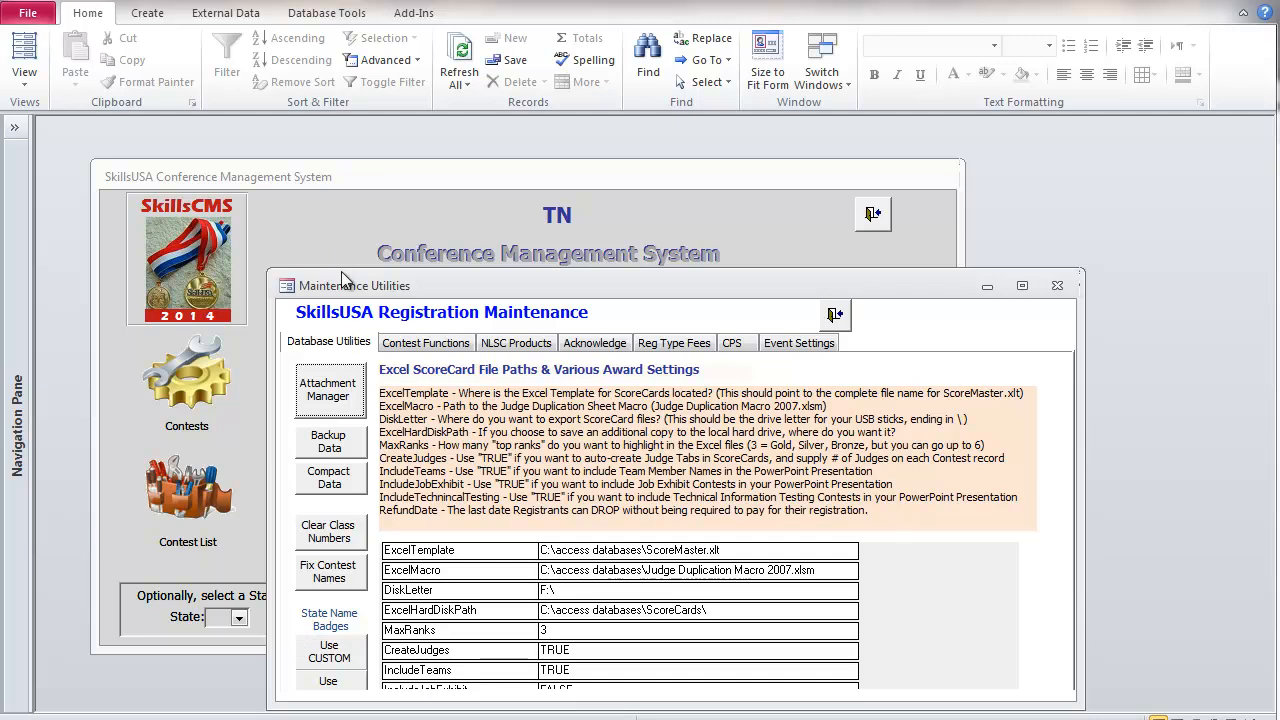
drag(343, 270, 345, 119)
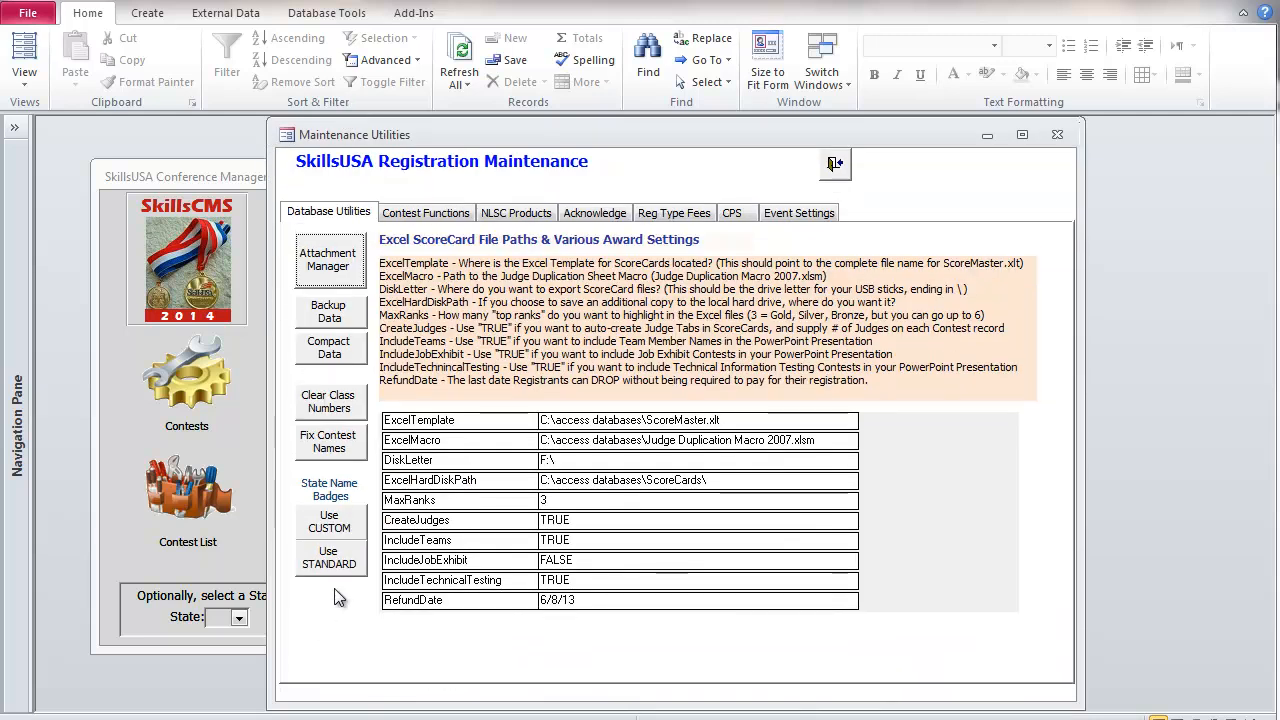
click(330, 560)
click(730, 490)
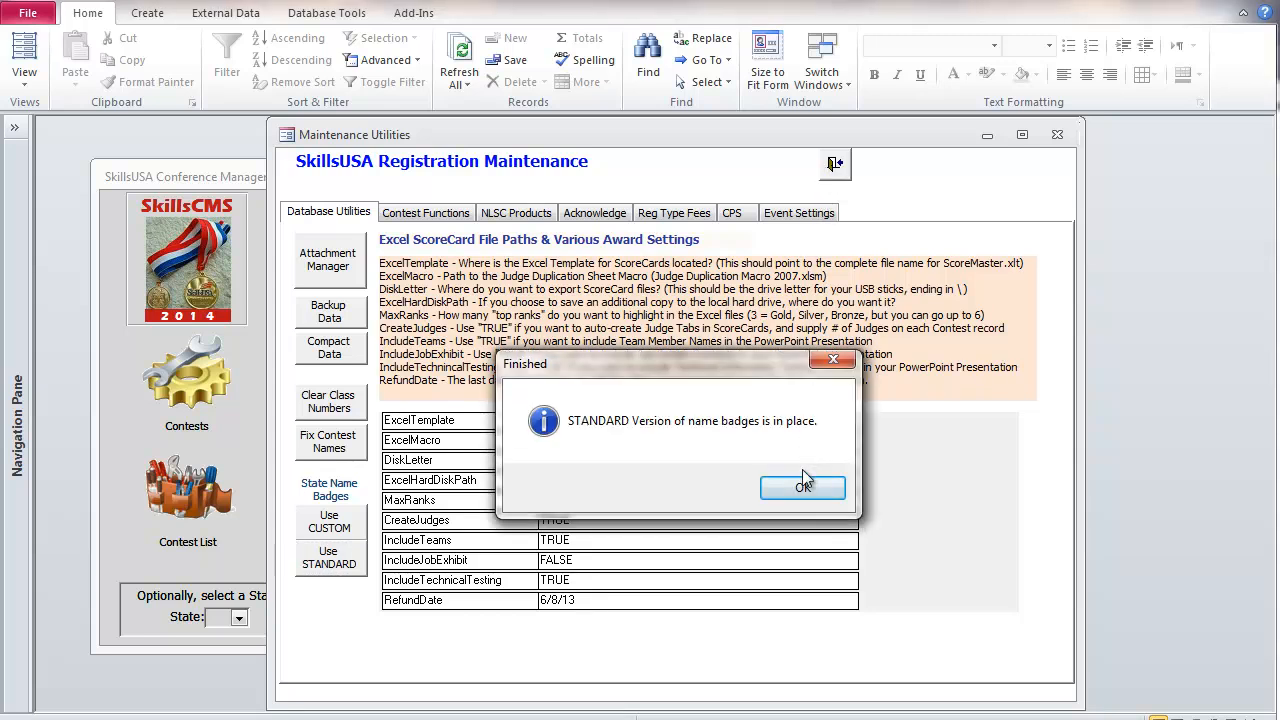
click(802, 486)
click(836, 164)
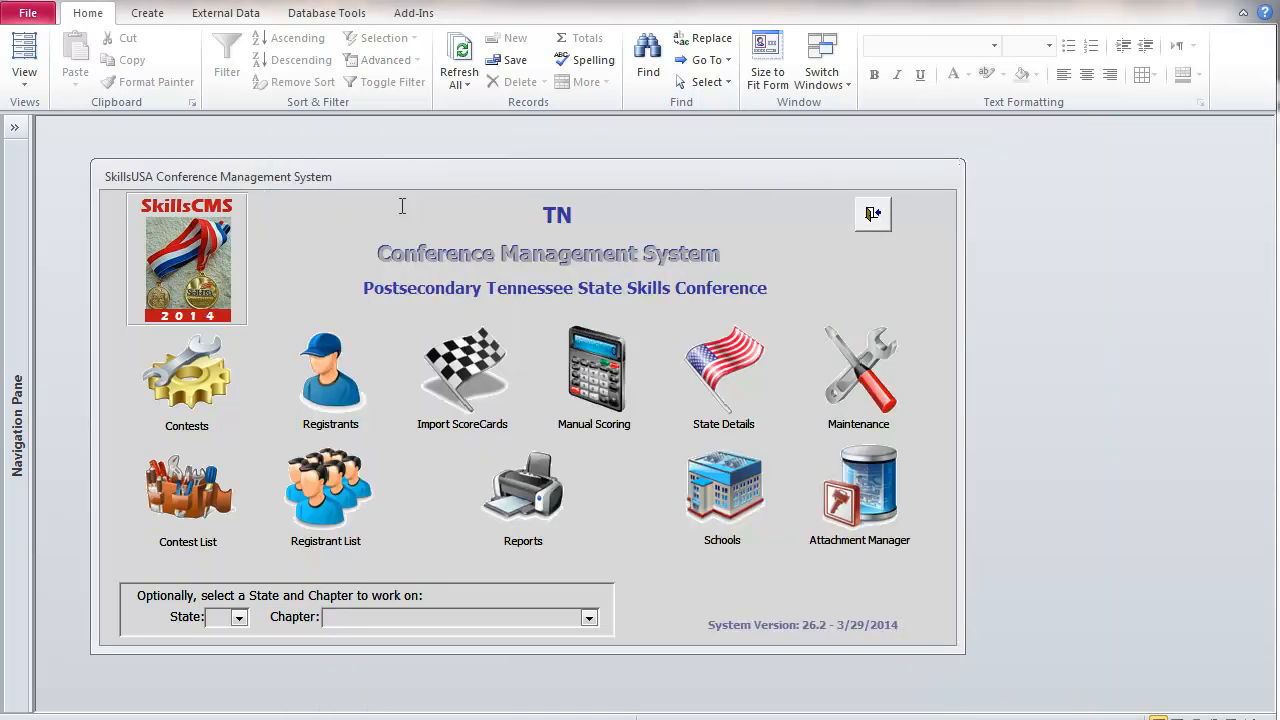
Step: Show the report list again and start importing objects from another Access database, opening the browser for the source file
click(15, 128)
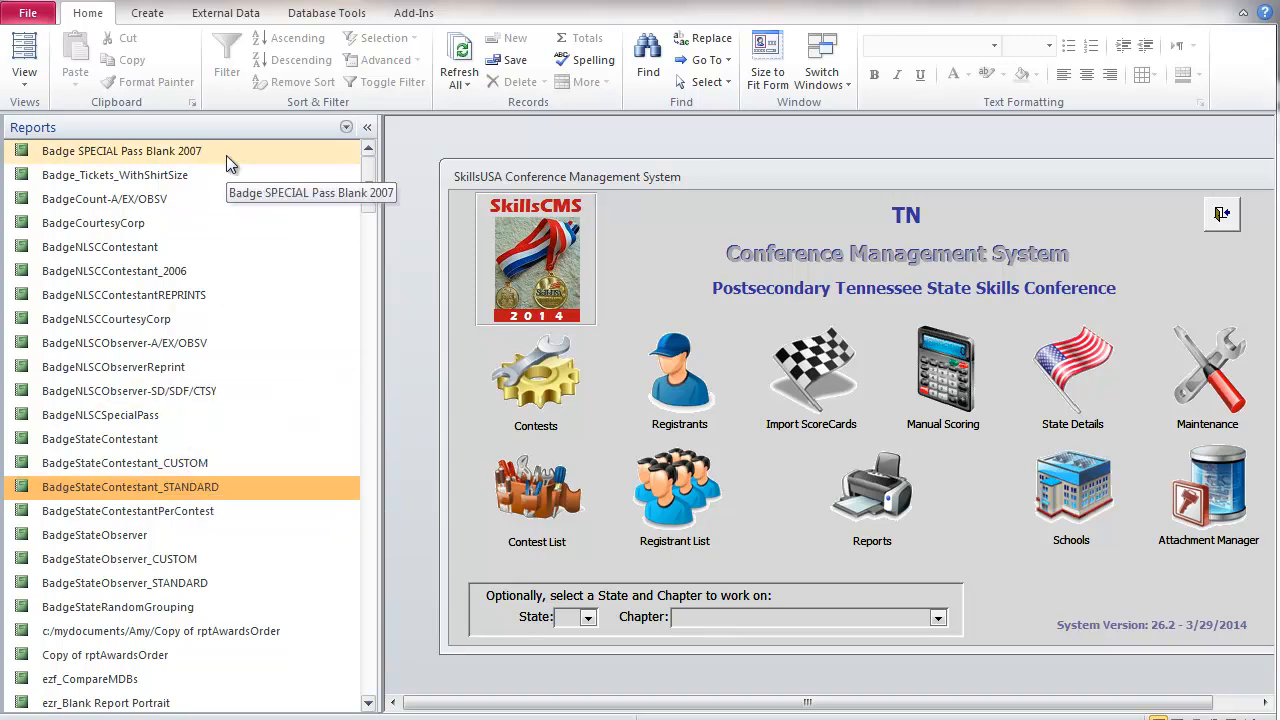
click(230, 14)
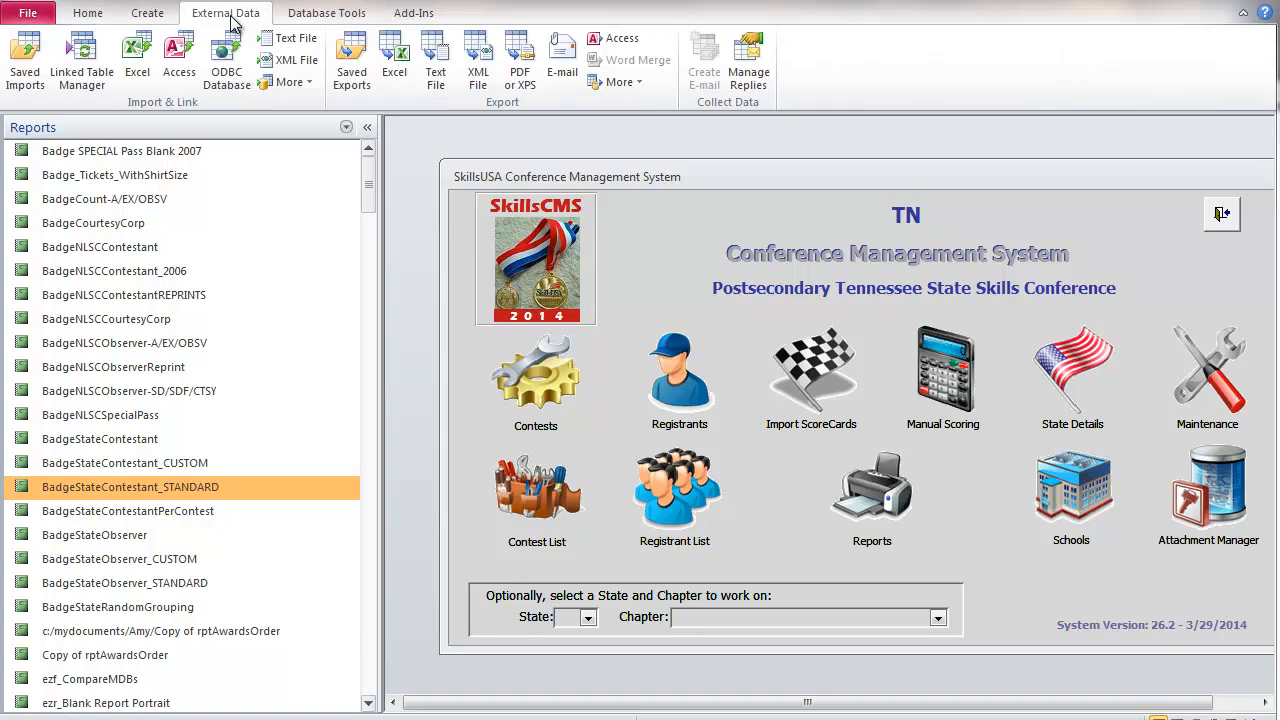
click(184, 68)
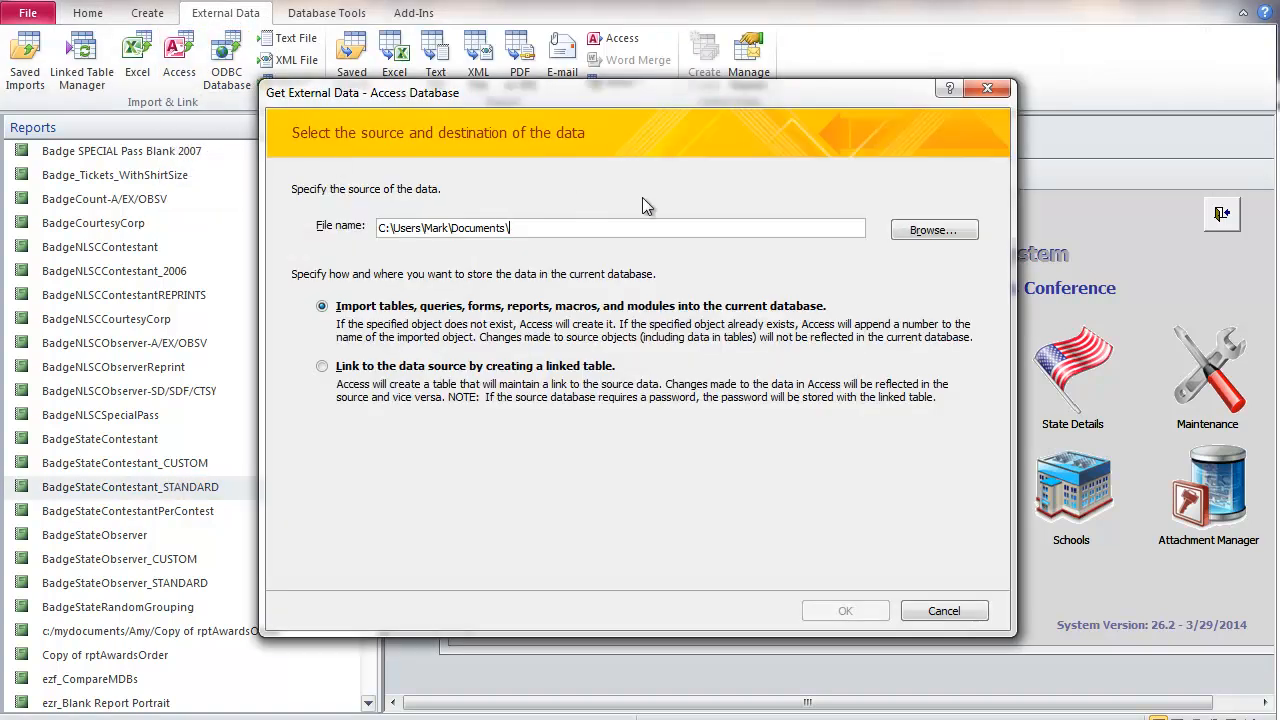
click(924, 232)
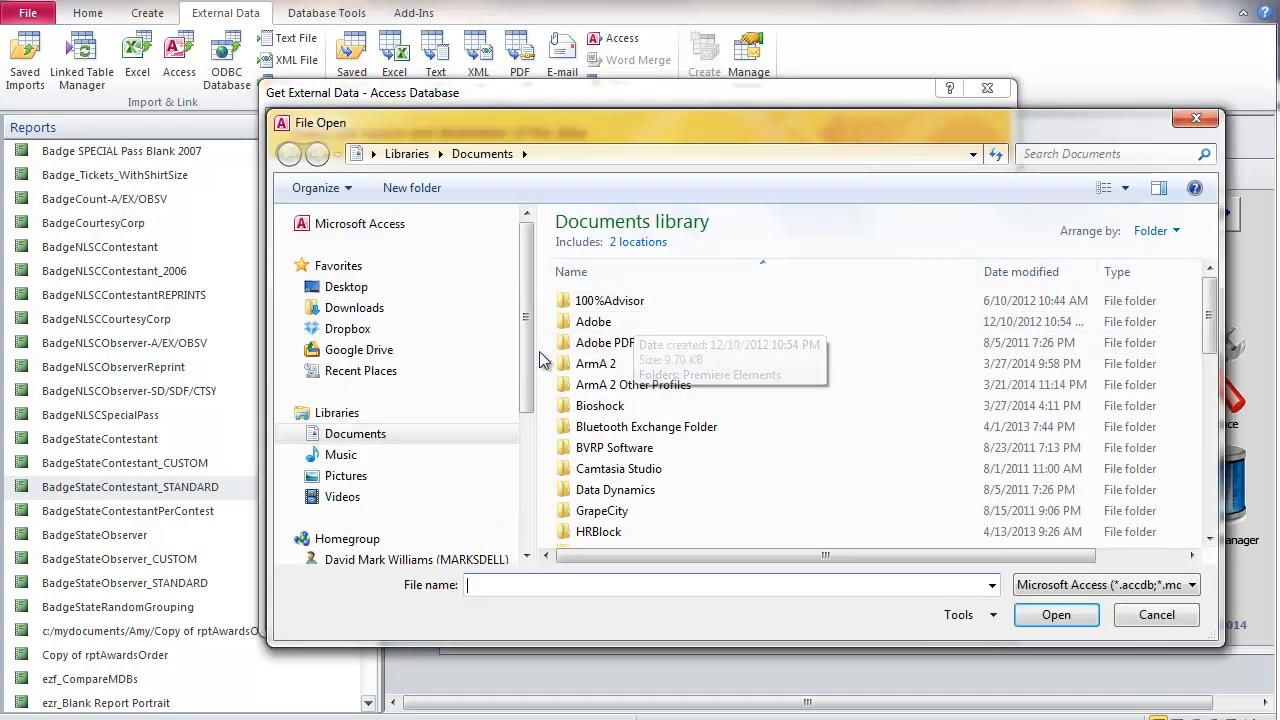
Step: Browse to the StateDB folder under SharedData and SkillsUSA on the NTSFDrive (F:) drive for the import source
drag(530, 370, 518, 492)
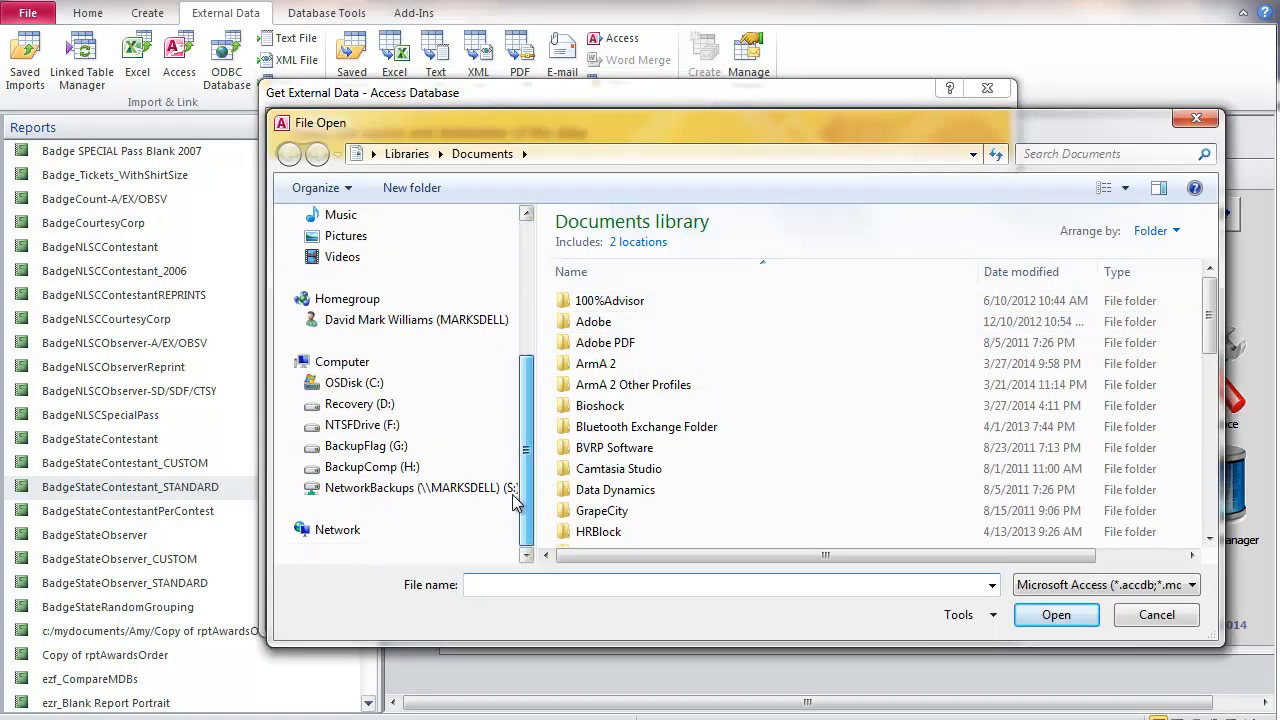
click(297, 425)
click(309, 550)
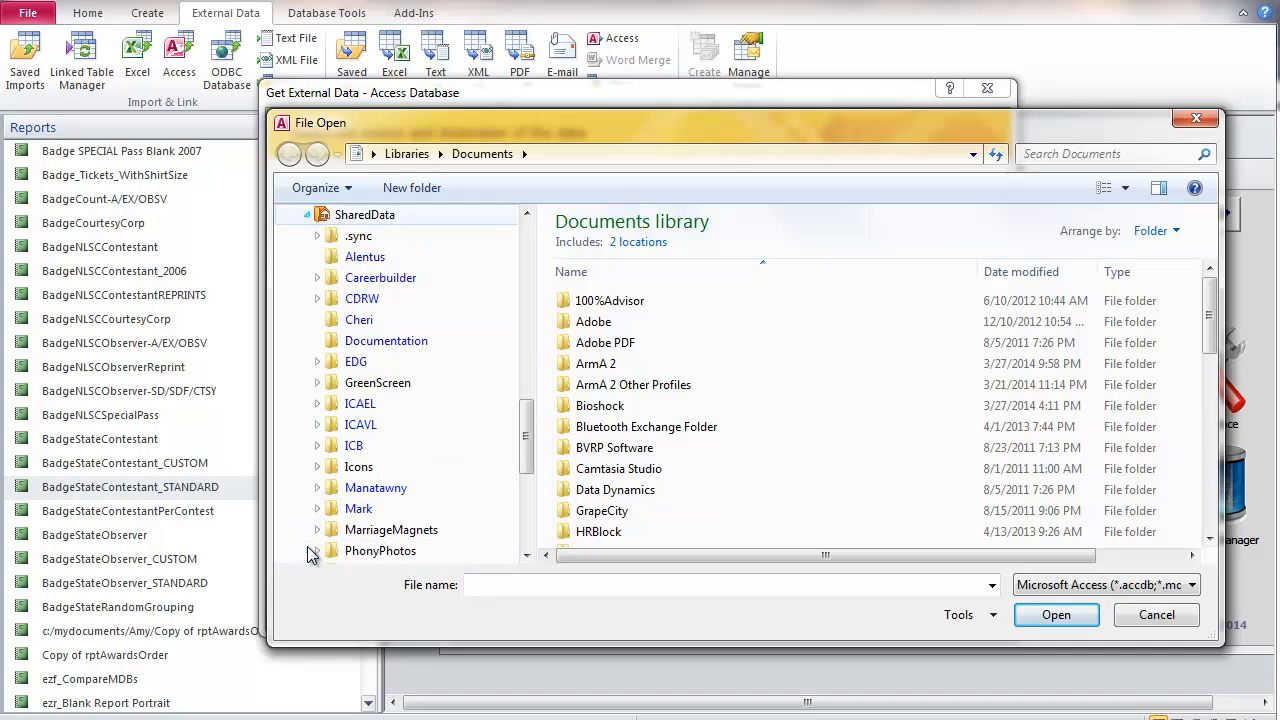
scroll(333, 497, down, 2)
click(320, 467)
scroll(330, 470, down, 2)
scroll(310, 468, down, 6)
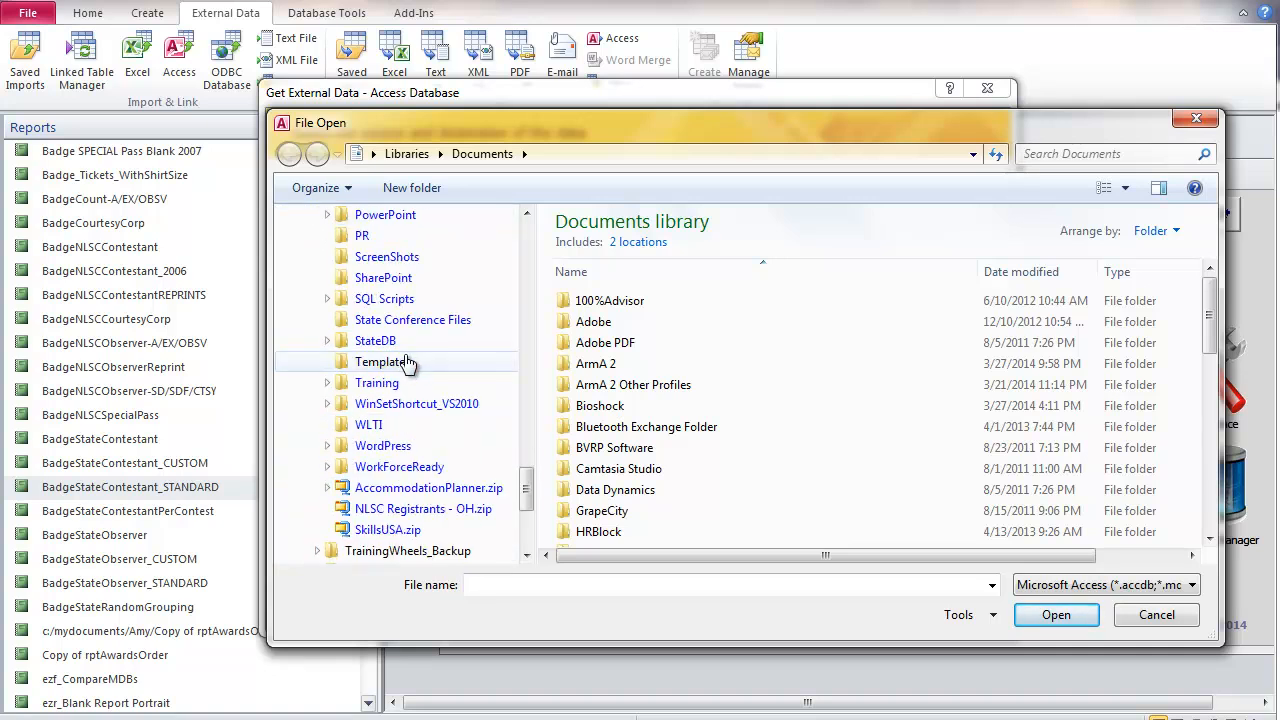
click(378, 342)
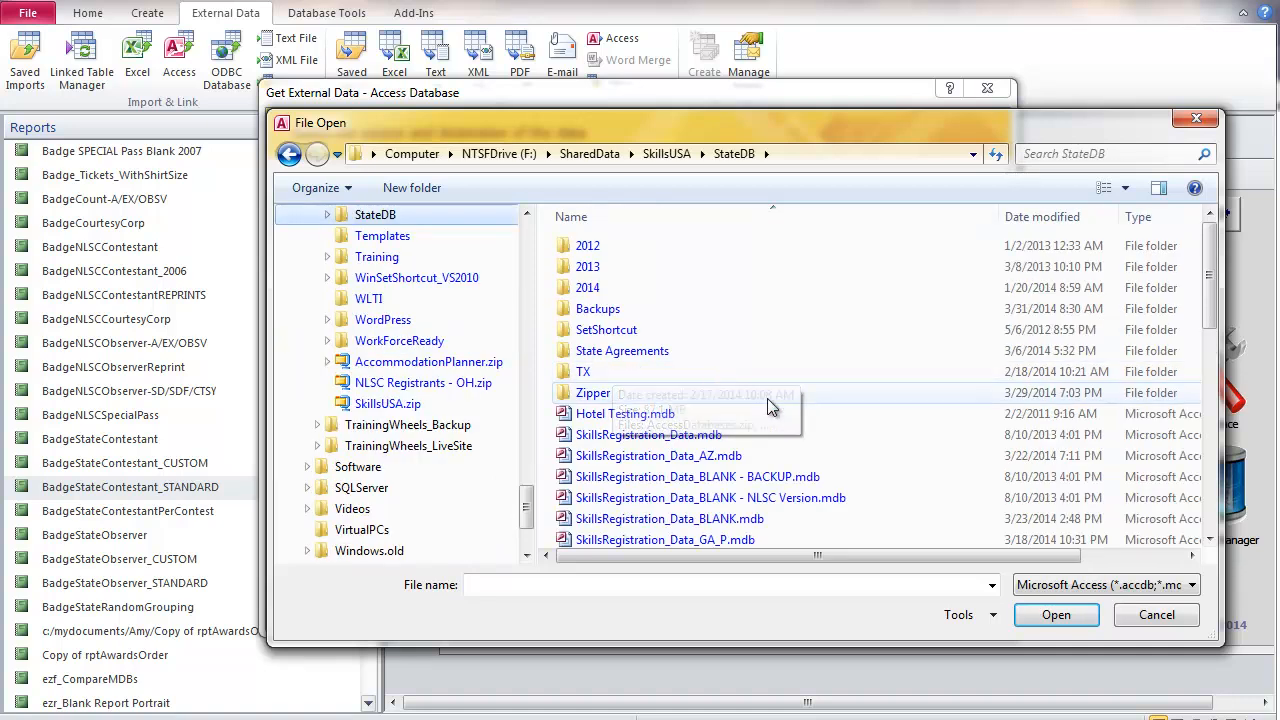
Step: Choose SkillsRegistration_Program_20140315.mdb as the source database and proceed with importing its objects into the current database
drag(1210, 320, 1206, 452)
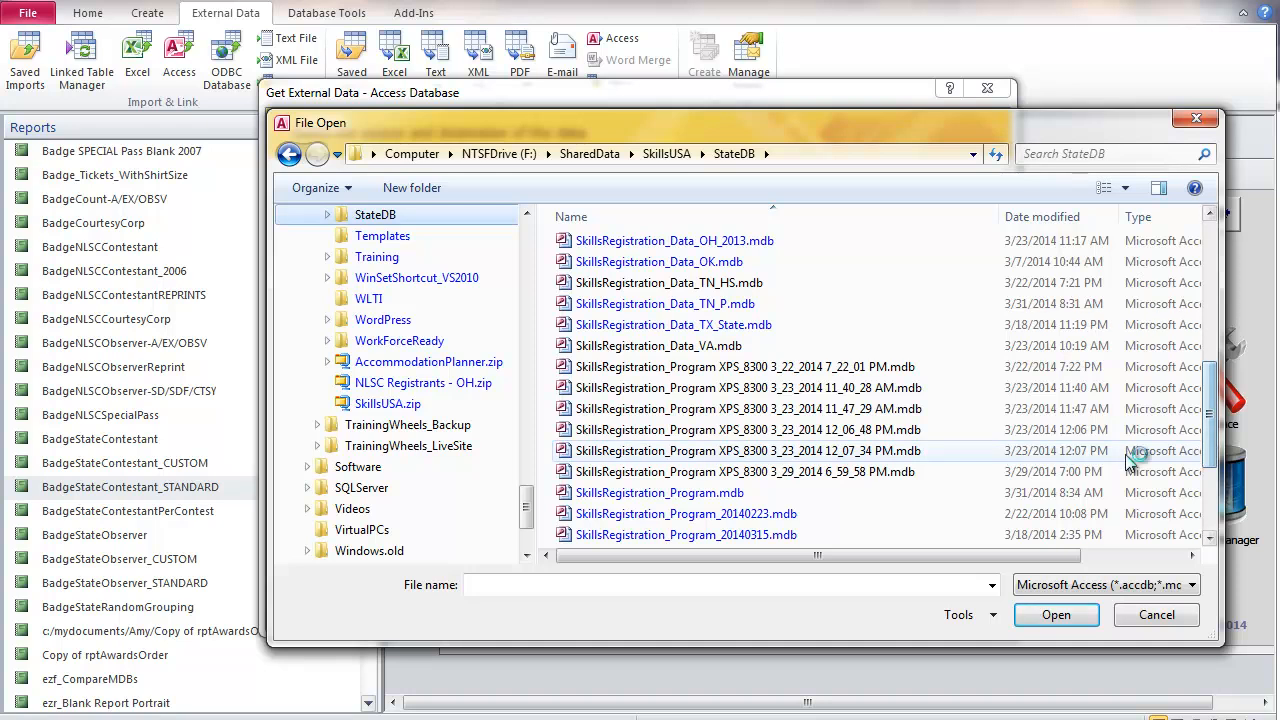
click(746, 514)
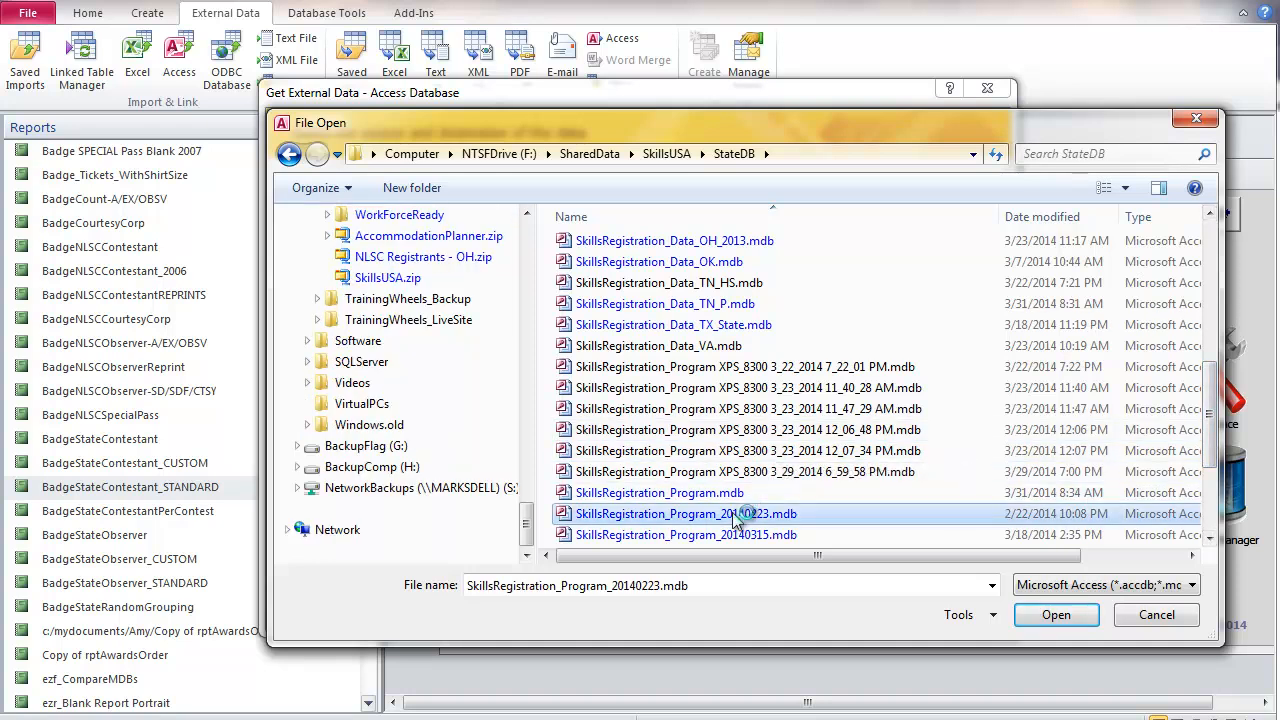
click(1210, 538)
click(1210, 538)
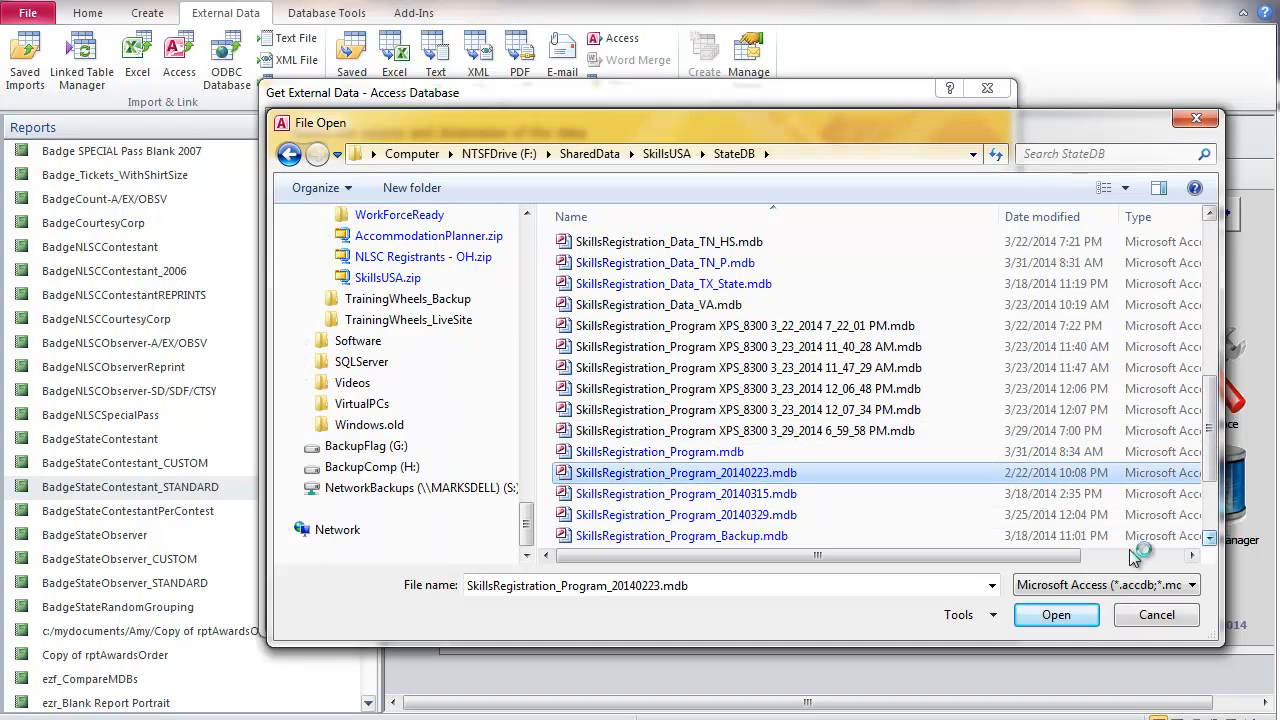
double_click(793, 494)
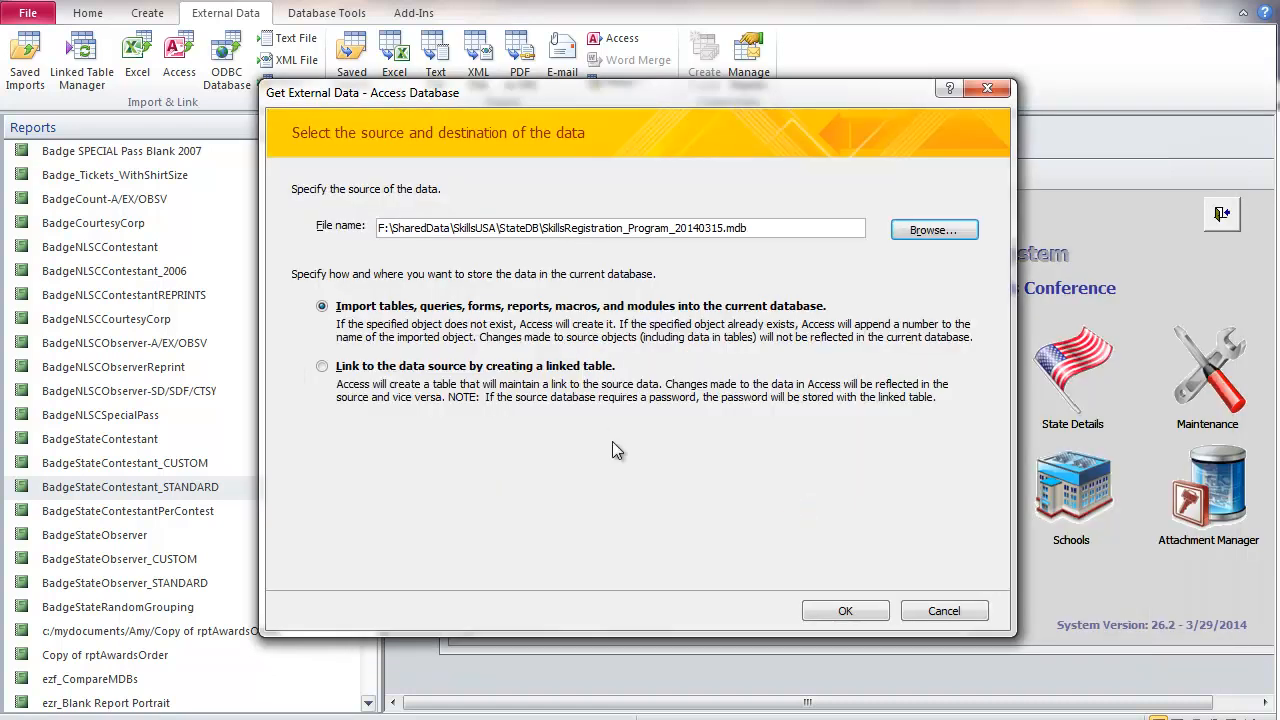
click(843, 611)
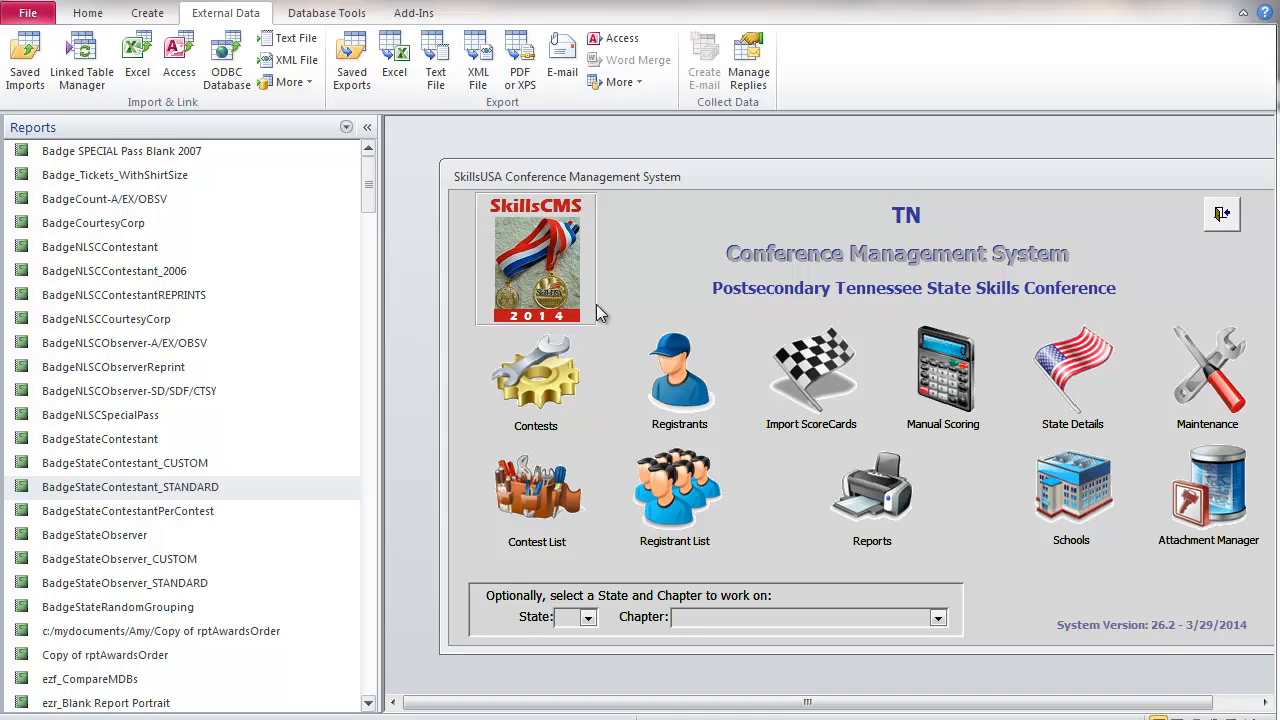
Step: Import only the BadgeStateContestant_CUSTOM report from the source database and finish without saving the import steps
drag(320, 12, 387, 45)
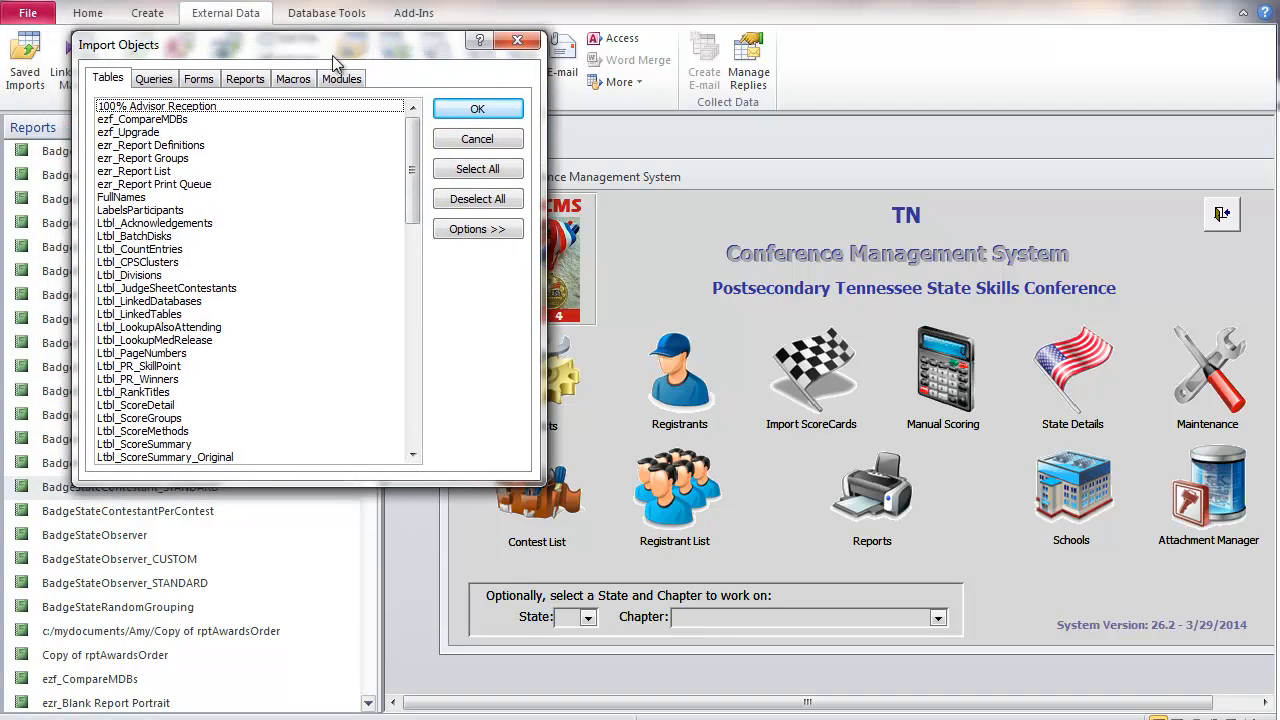
click(232, 80)
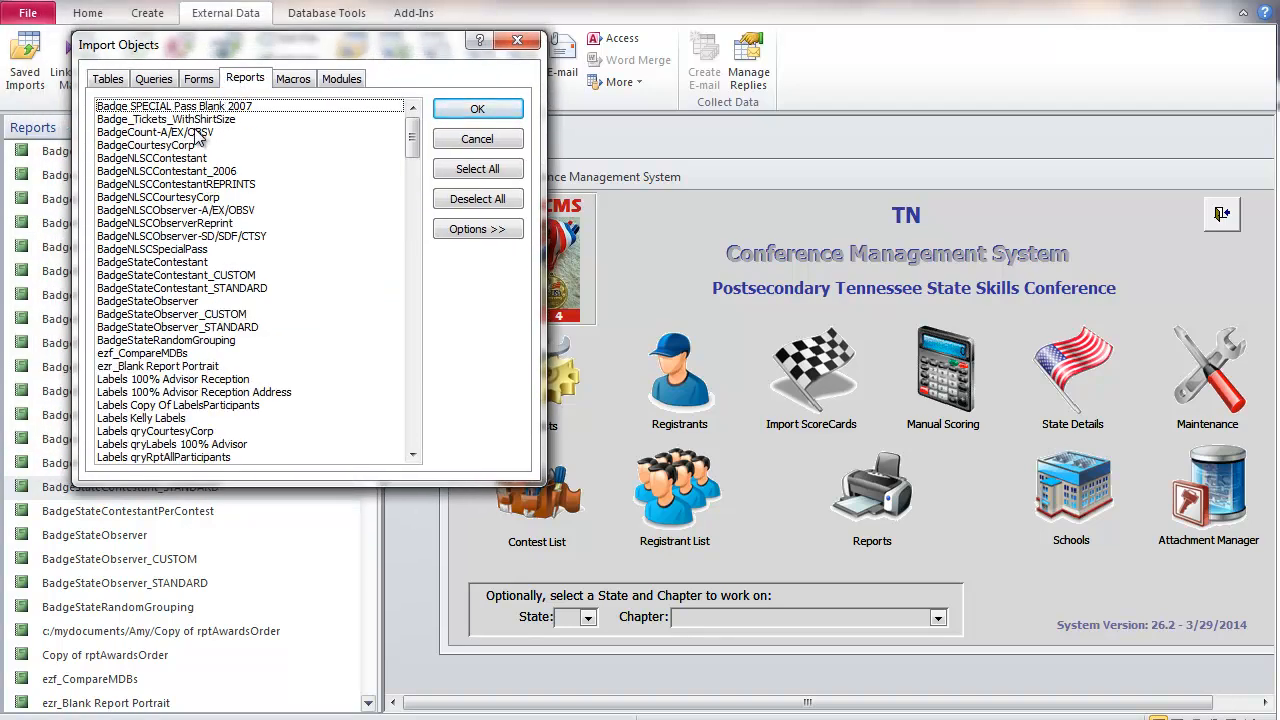
click(188, 274)
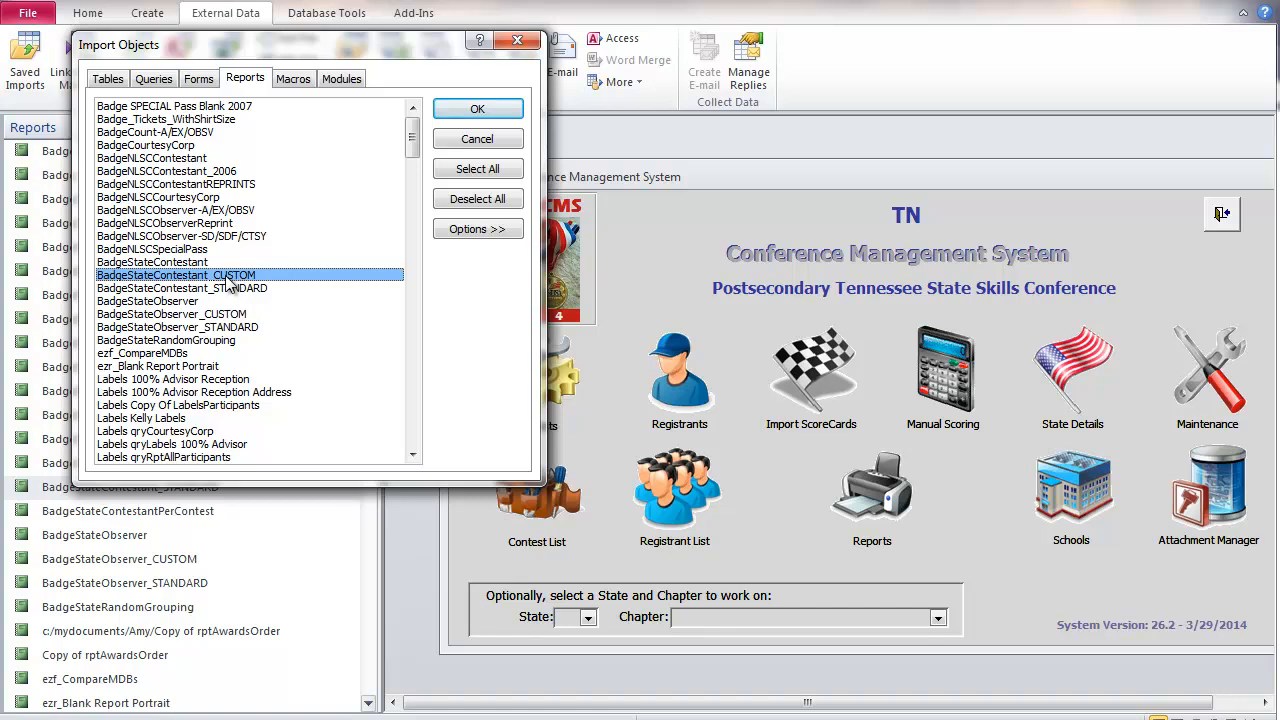
click(183, 262)
click(189, 285)
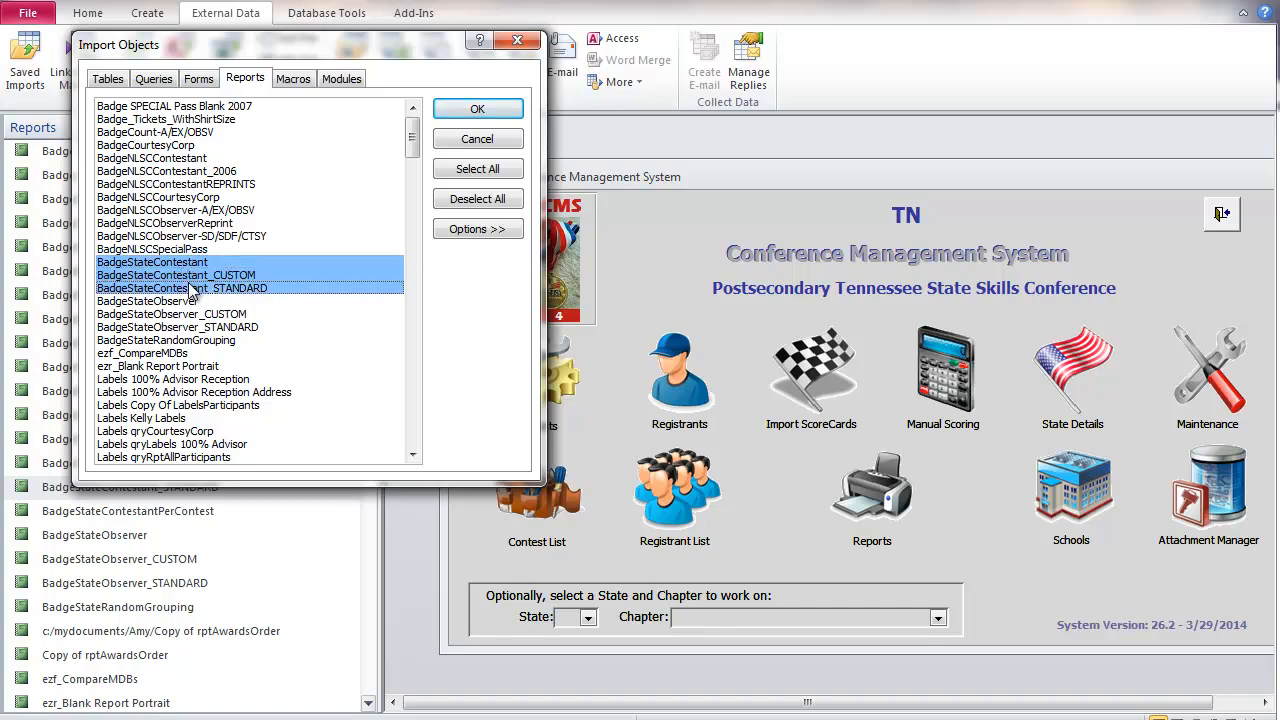
click(189, 276)
click(189, 285)
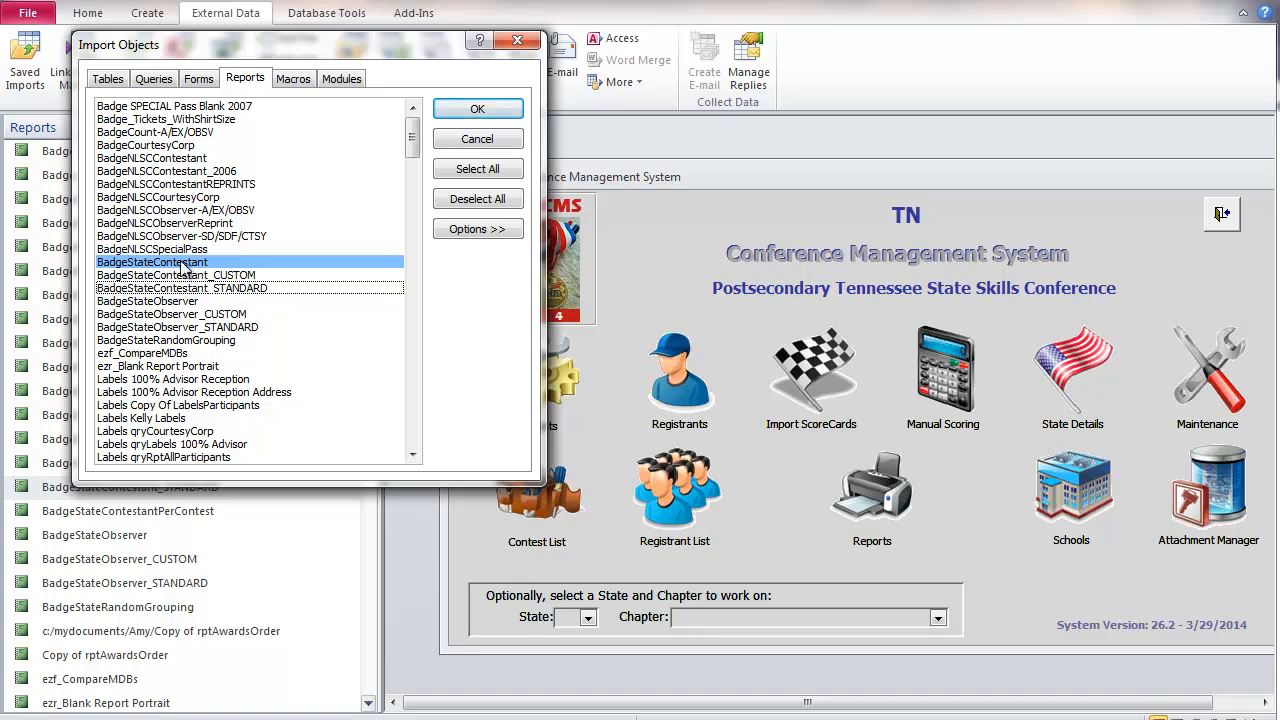
click(183, 276)
click(188, 263)
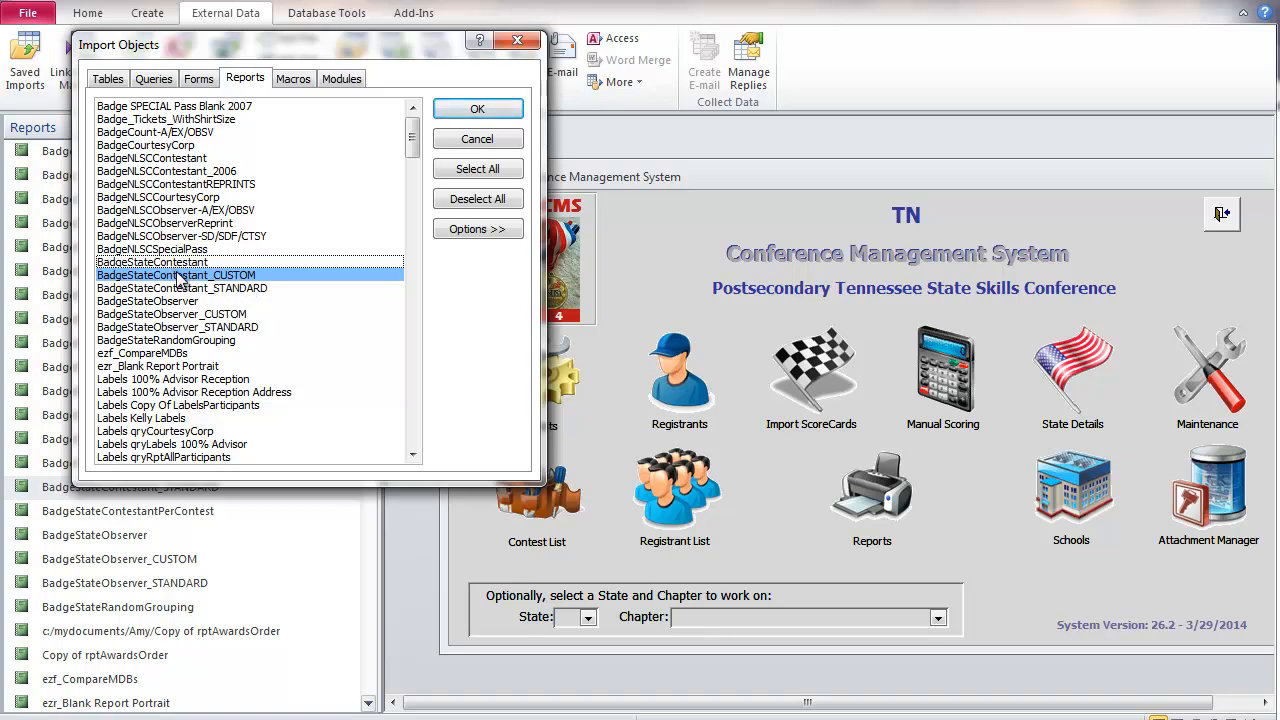
click(477, 109)
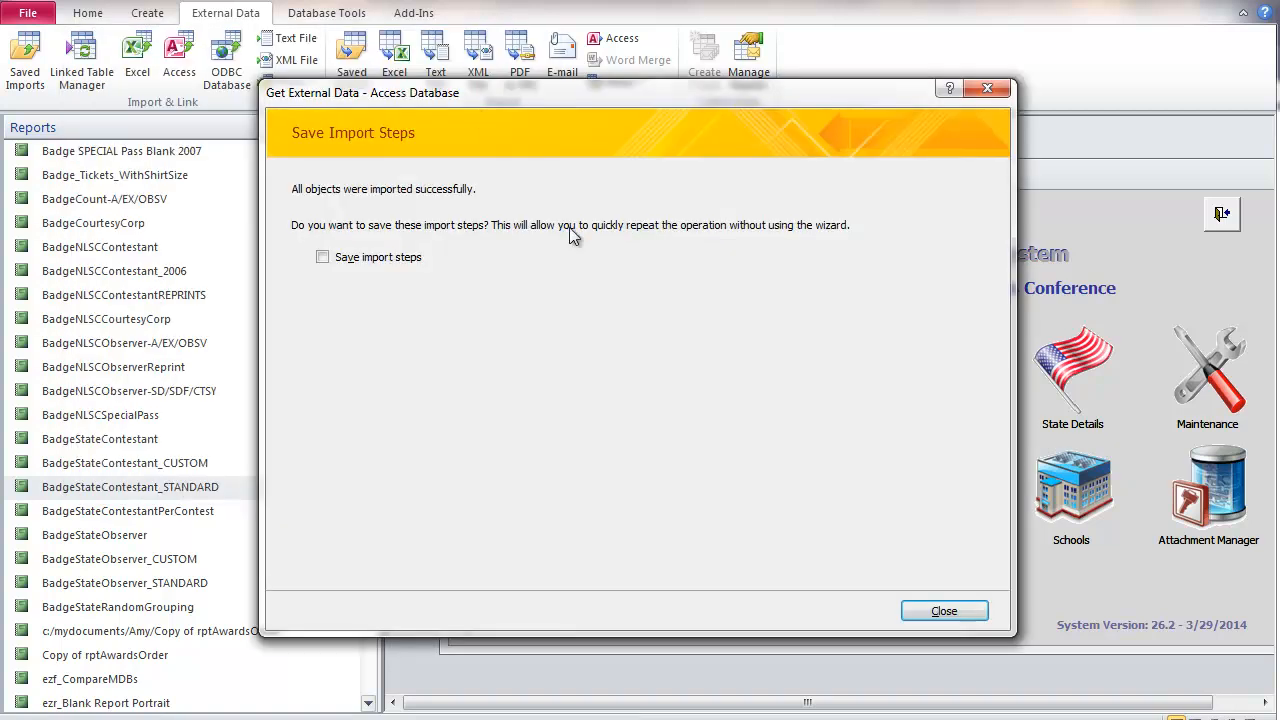
click(944, 611)
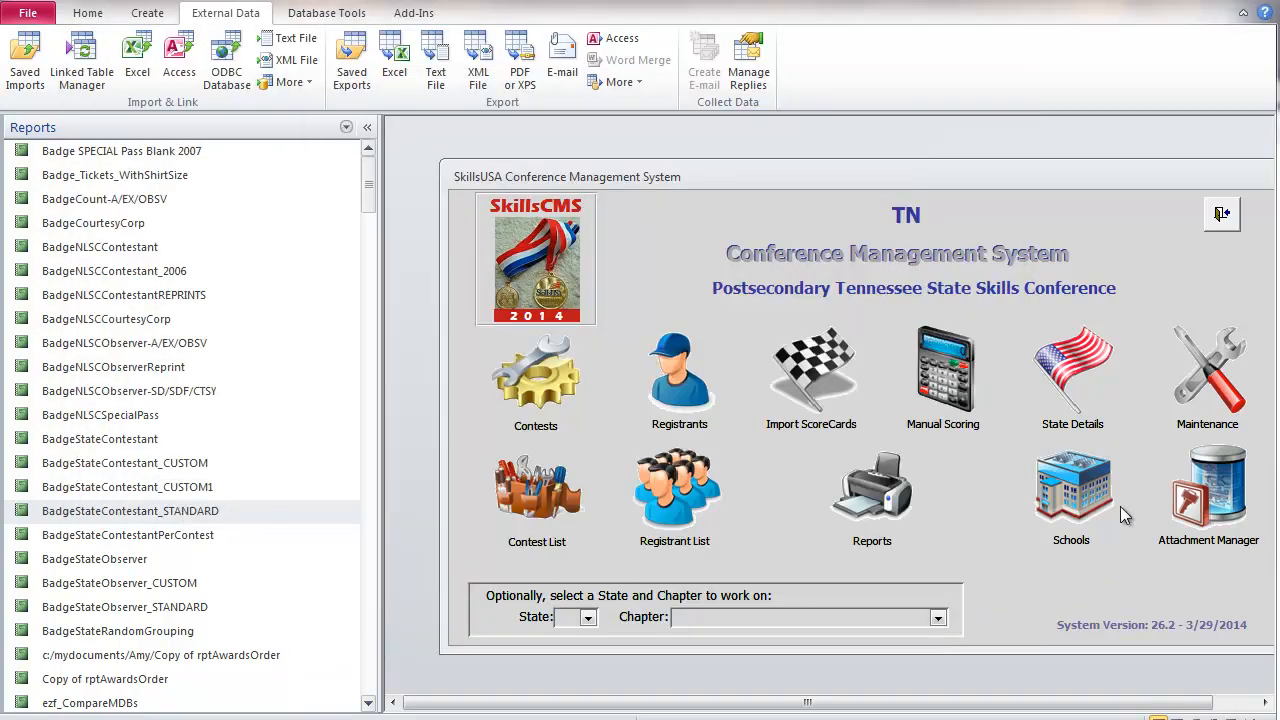
Step: Rename the existing BadgeStateContestant_CUSTOM report as BadgeStateContestant_CUSTOM-old version
click(143, 488)
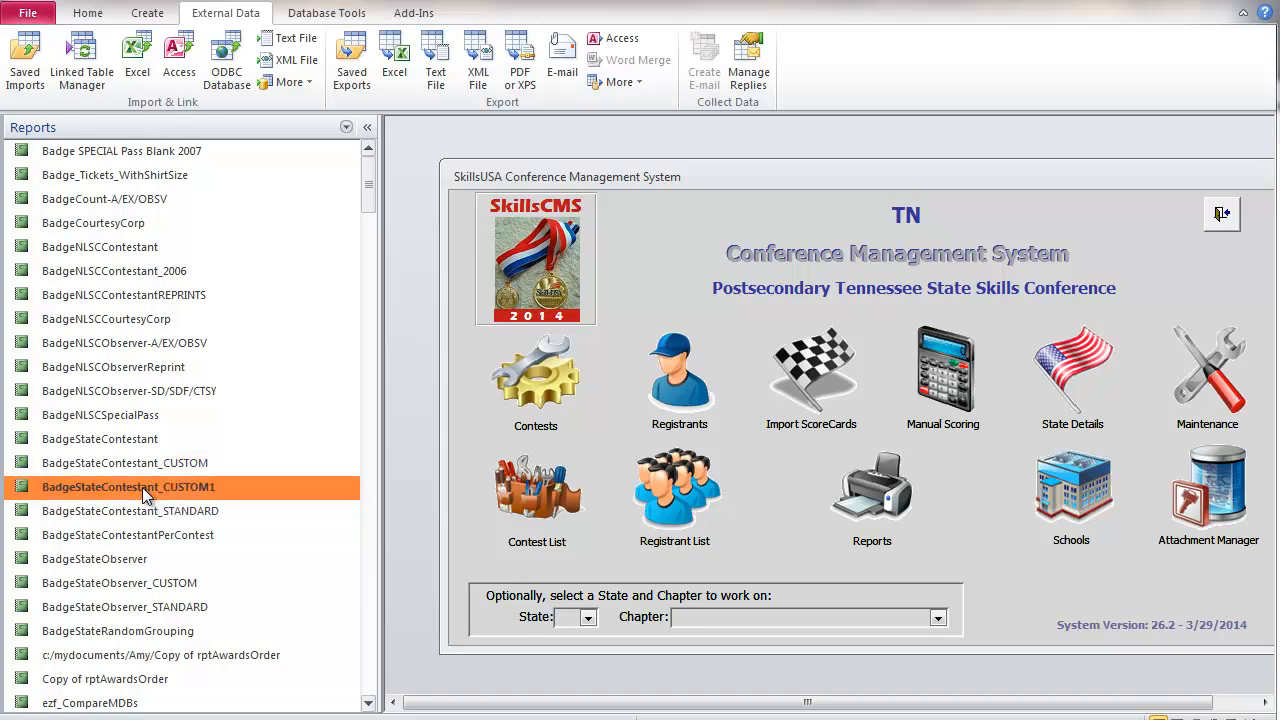
click(190, 465)
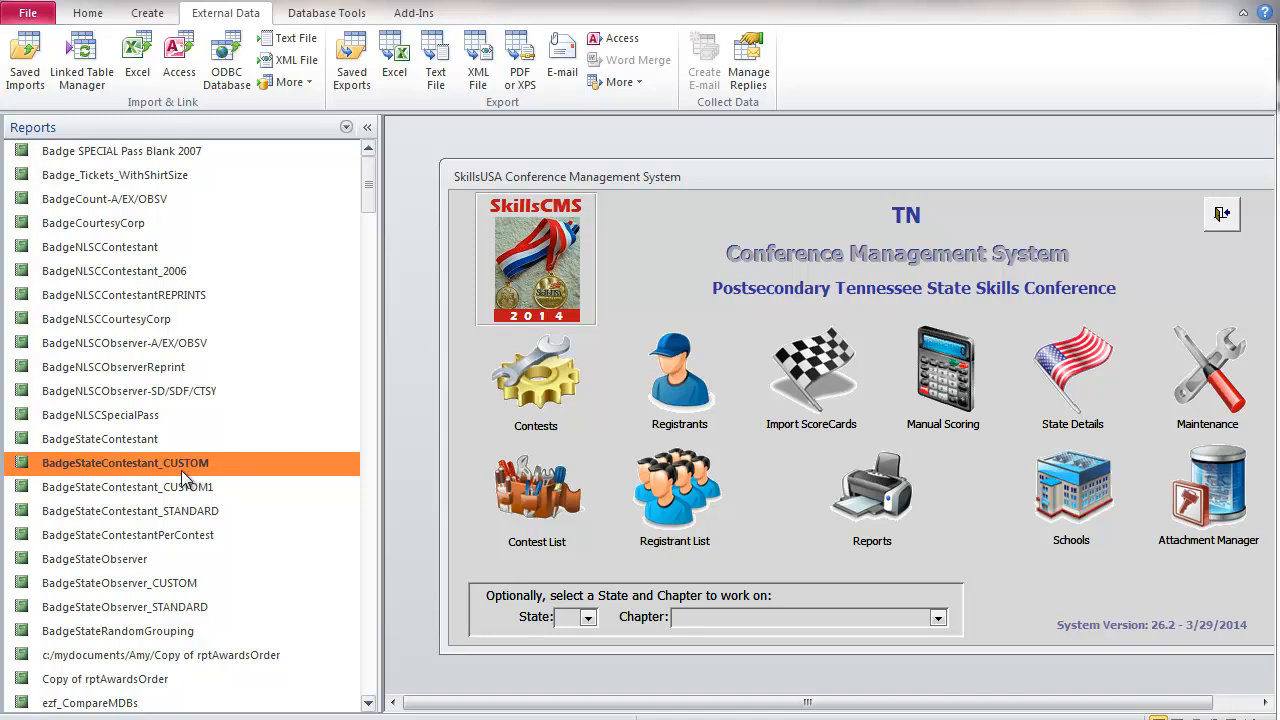
click(181, 470)
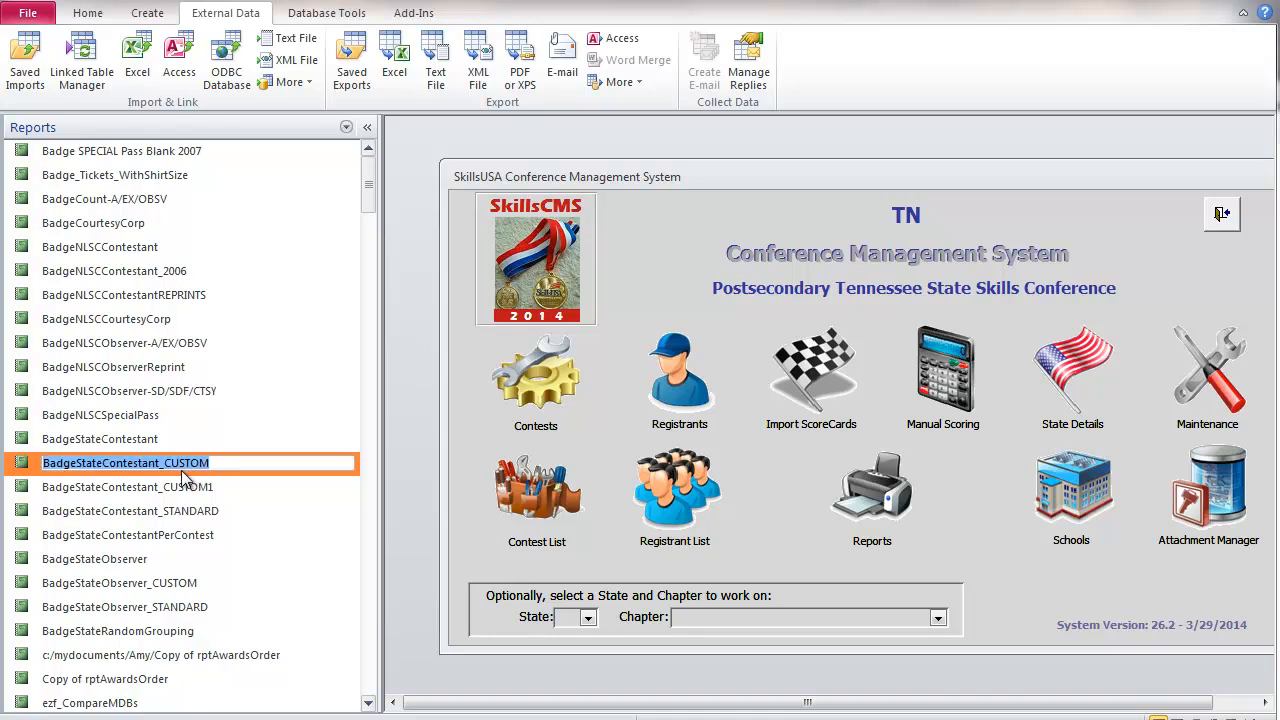
key(End)
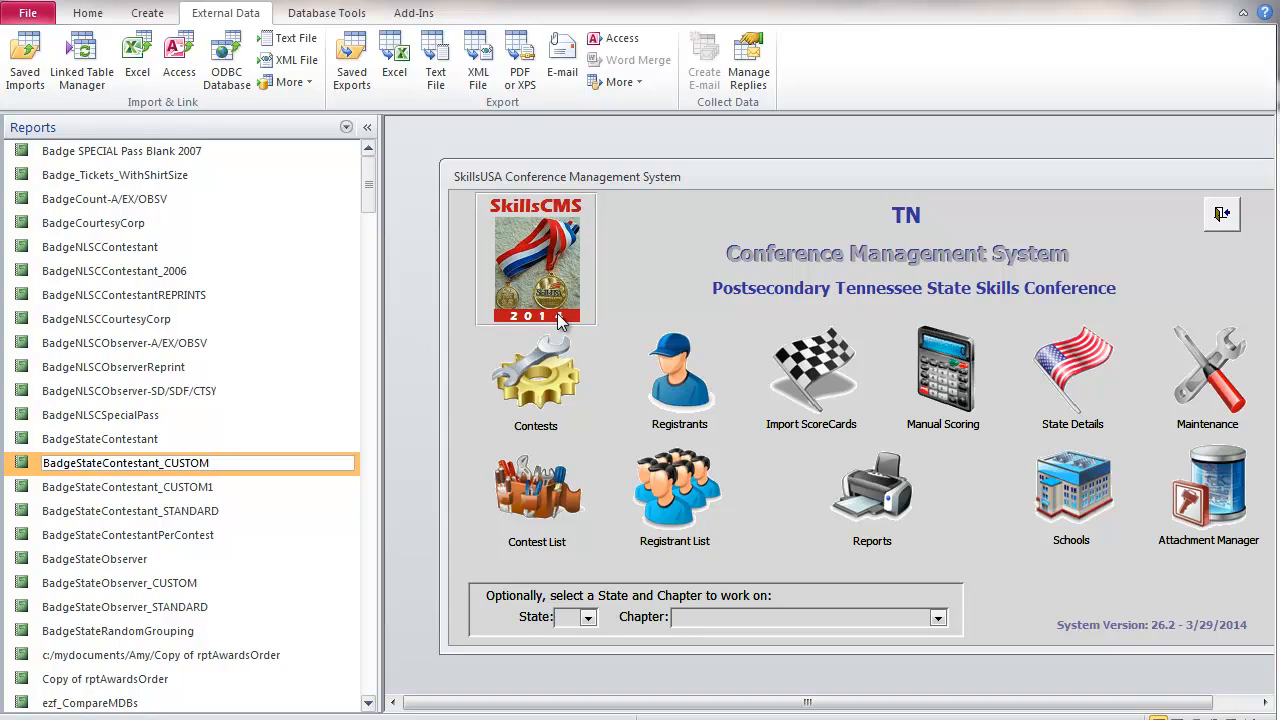
key(Return)
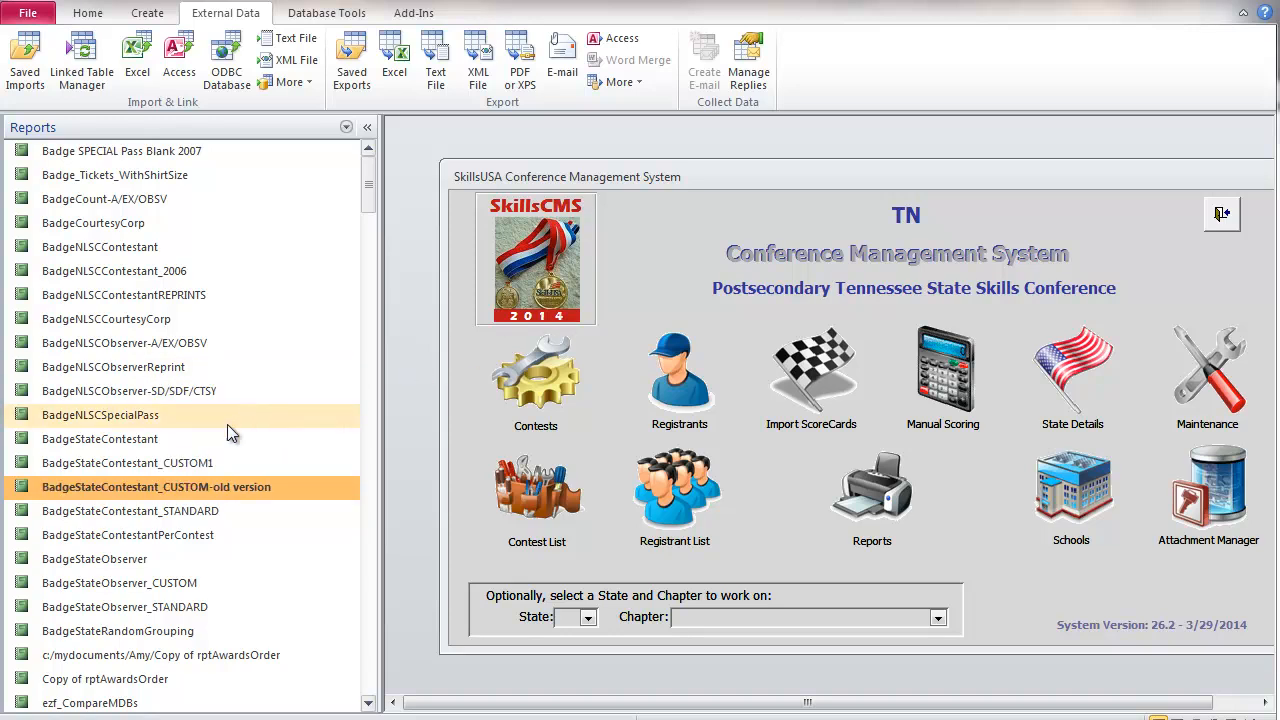
Step: Rename the imported BadgeStateContestant_CUSTOM1 report as BadgeStateContestant_CUSTOM
click(198, 464)
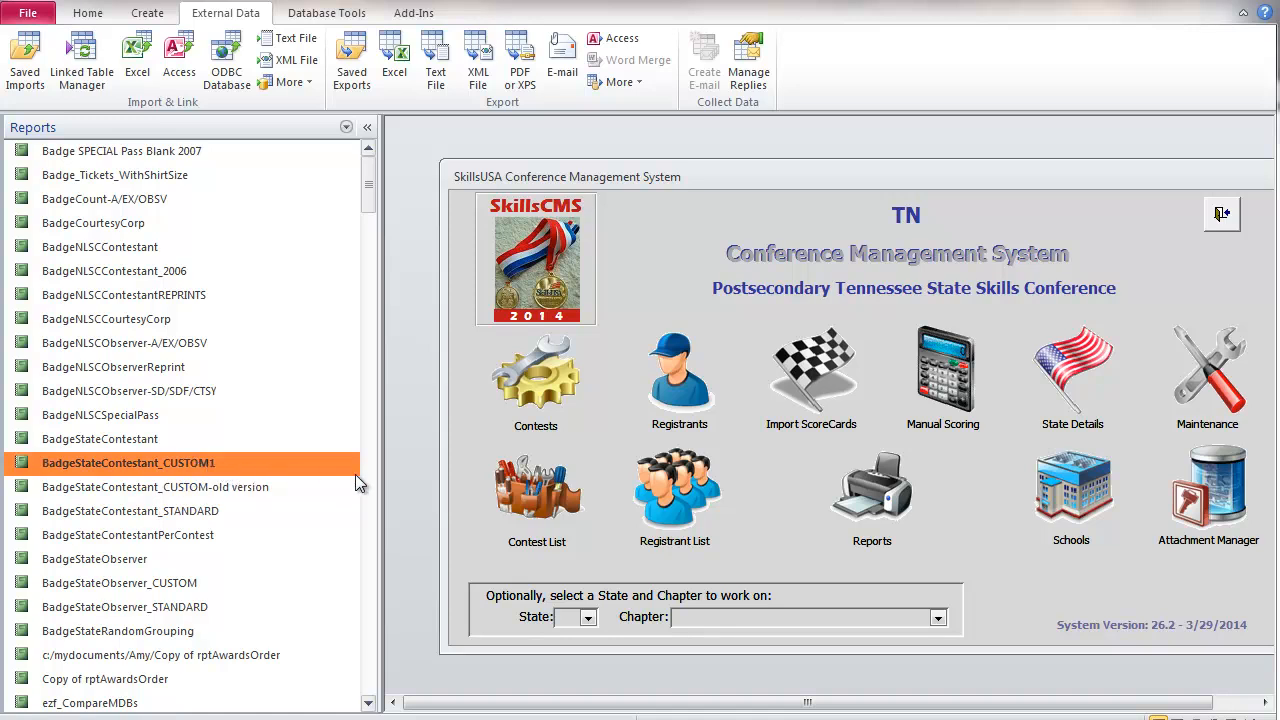
key(F2)
key(End)
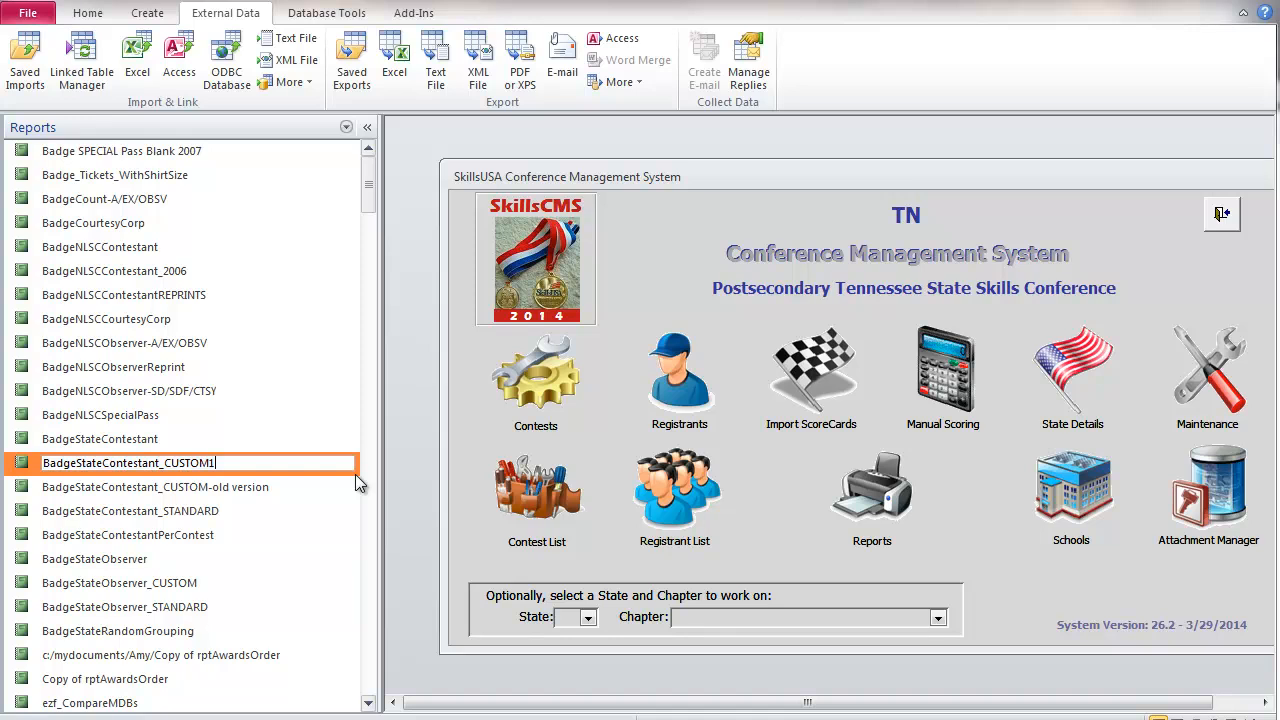
key(BackSpace)
key(Return)
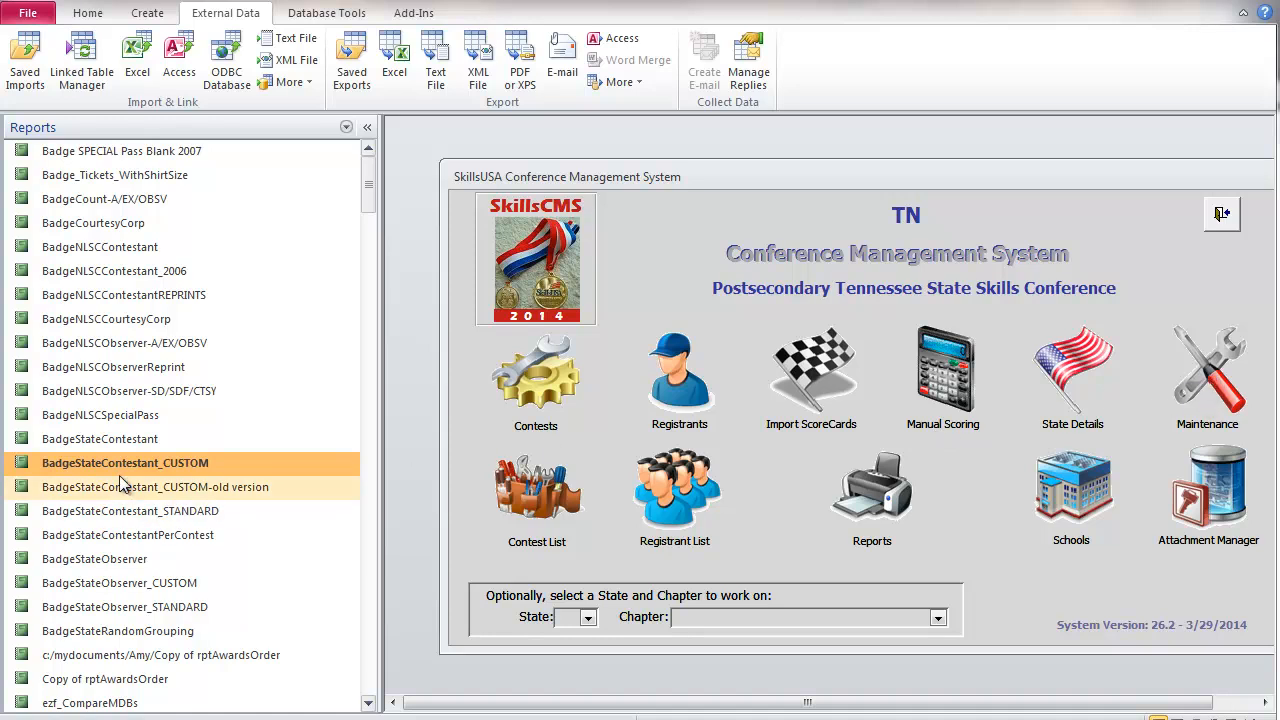
click(226, 510)
click(223, 463)
click(219, 502)
click(221, 463)
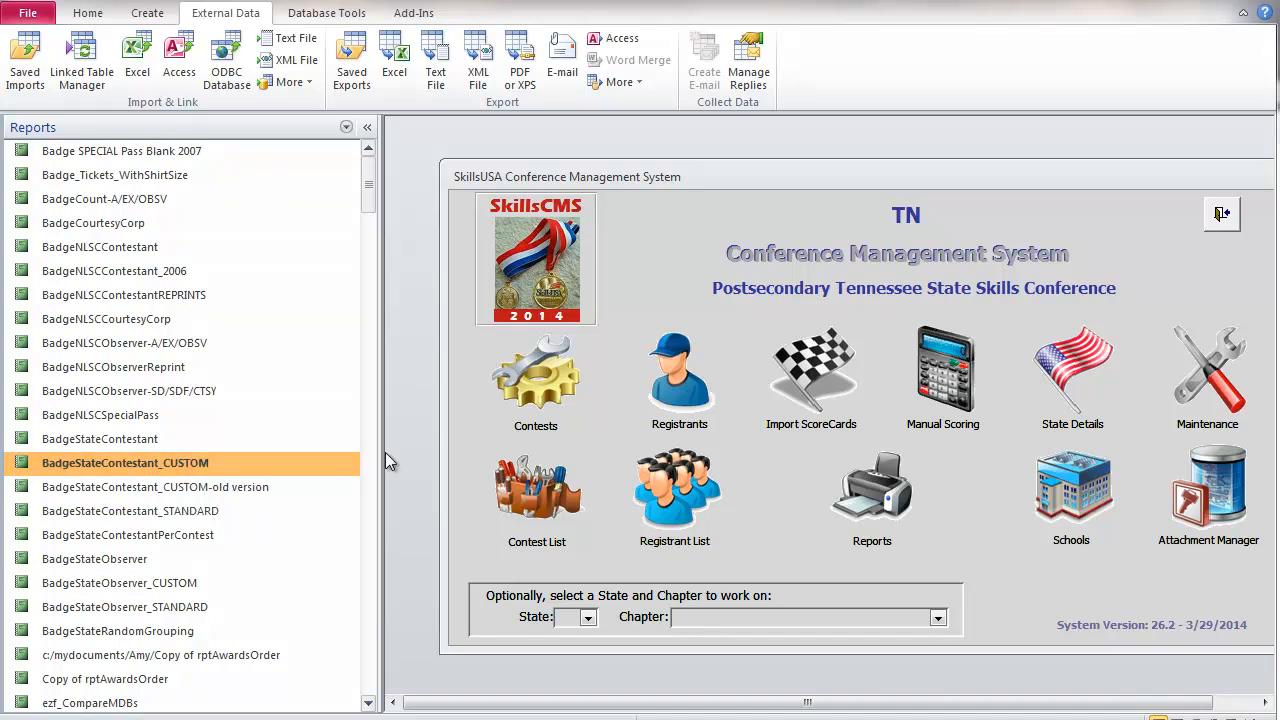
Step: Hide the report list, switch the state name badges to the CUSTOM version in the maintenance utilities, and close the maintenance form
click(369, 129)
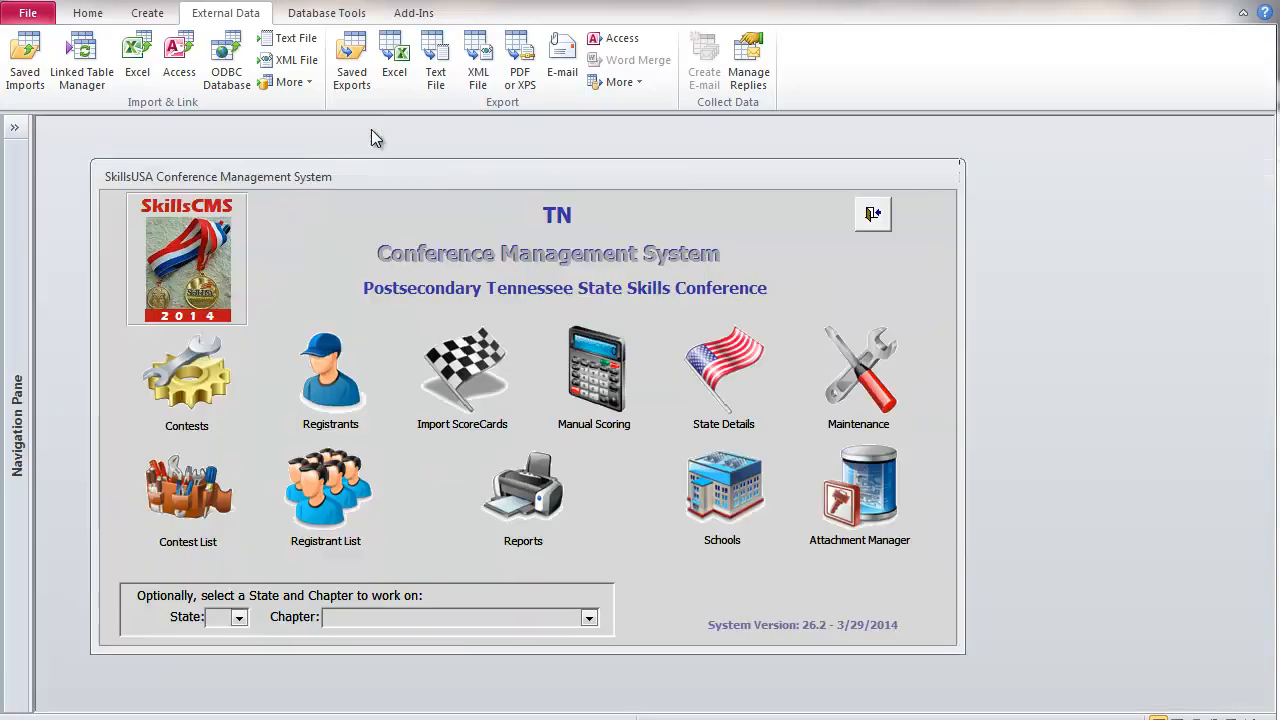
click(855, 362)
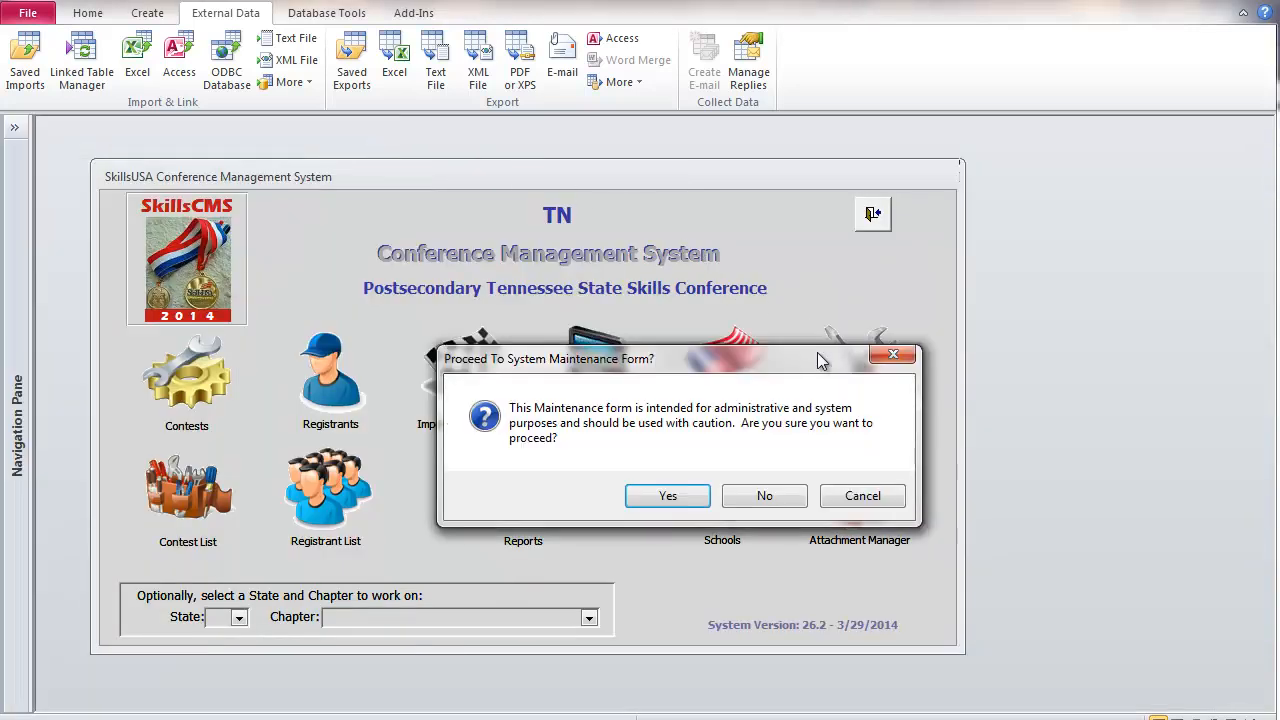
click(668, 500)
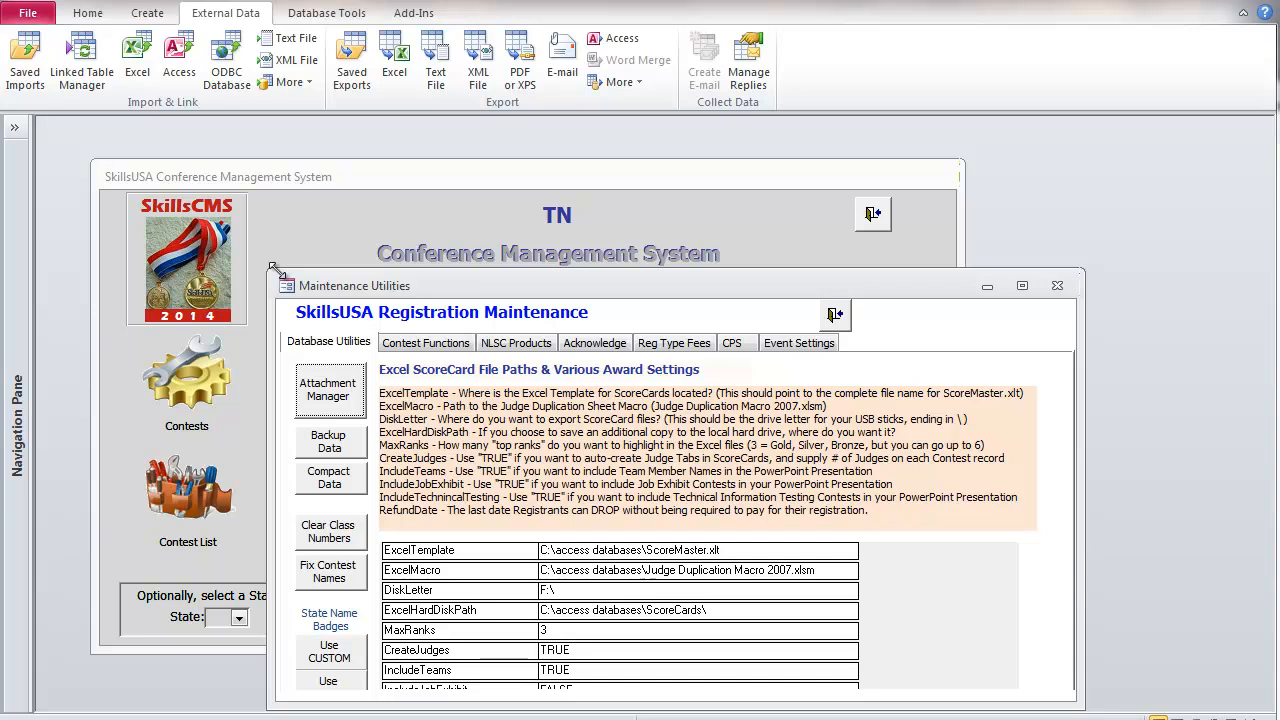
drag(268, 272, 250, 190)
click(340, 568)
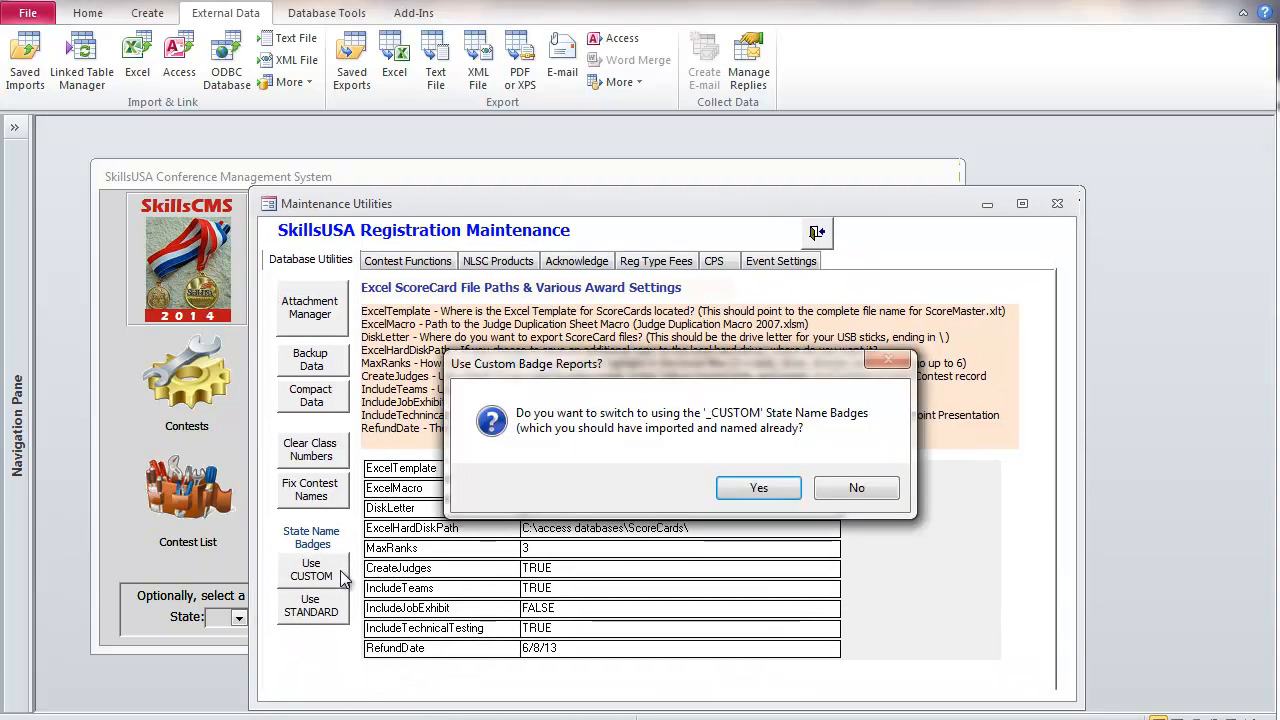
click(752, 490)
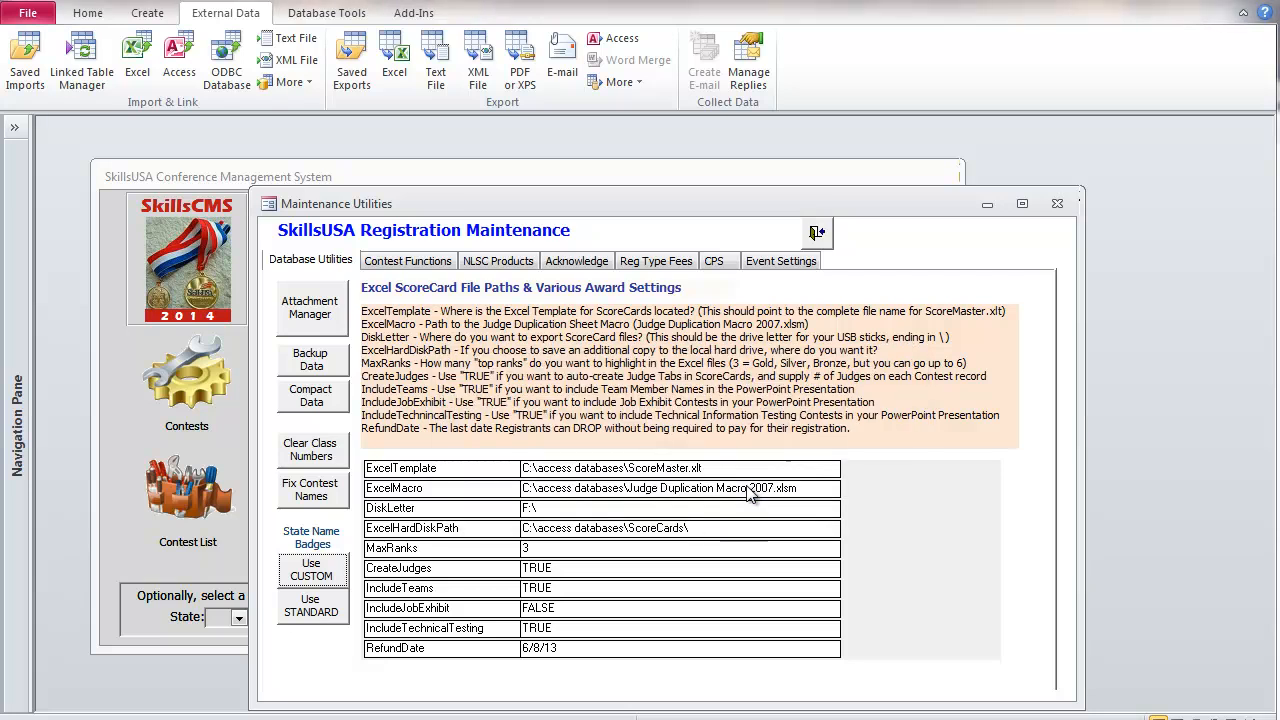
click(794, 488)
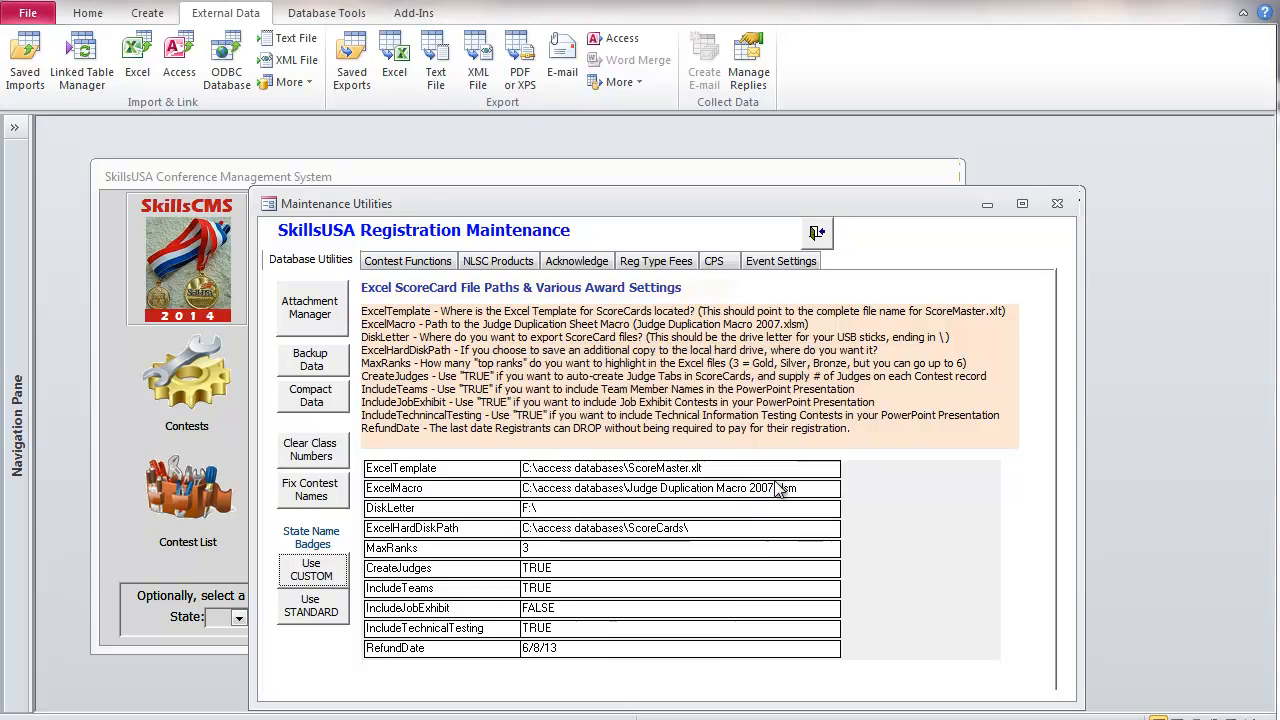
click(817, 234)
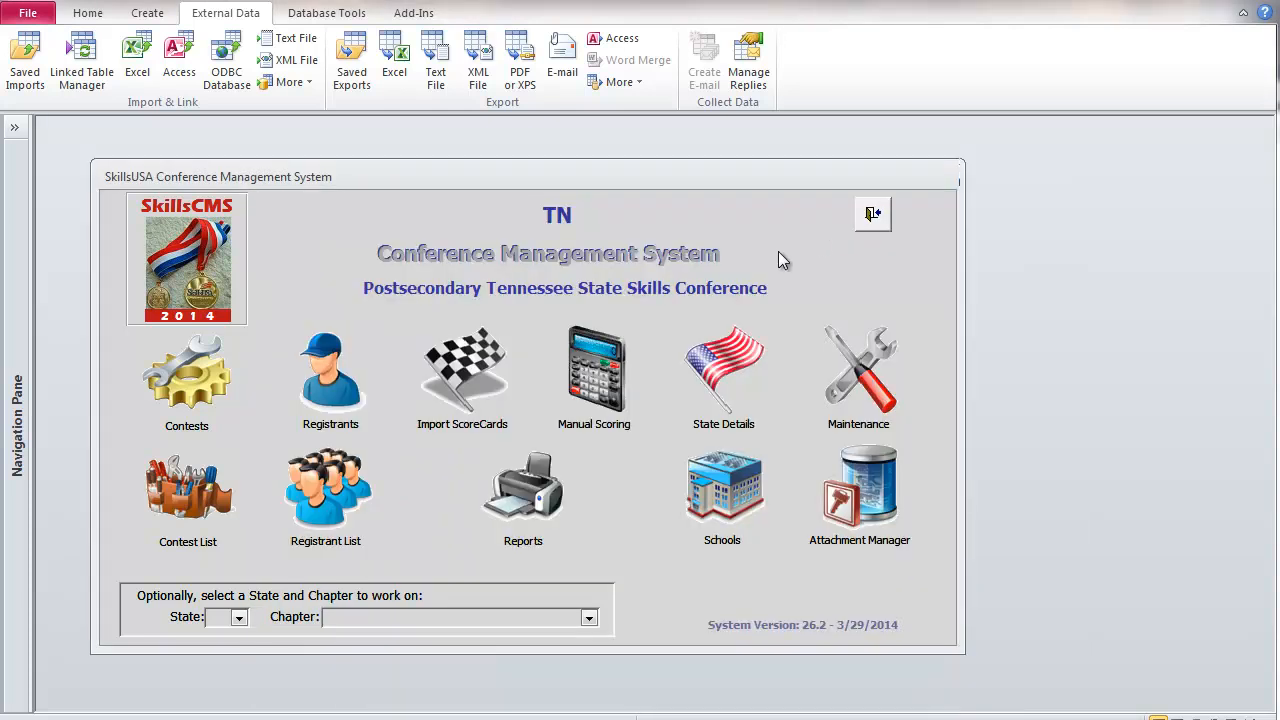
Step: Open the registrants form and preview the first registrant's badge with the event name printed on it
click(323, 374)
click(613, 235)
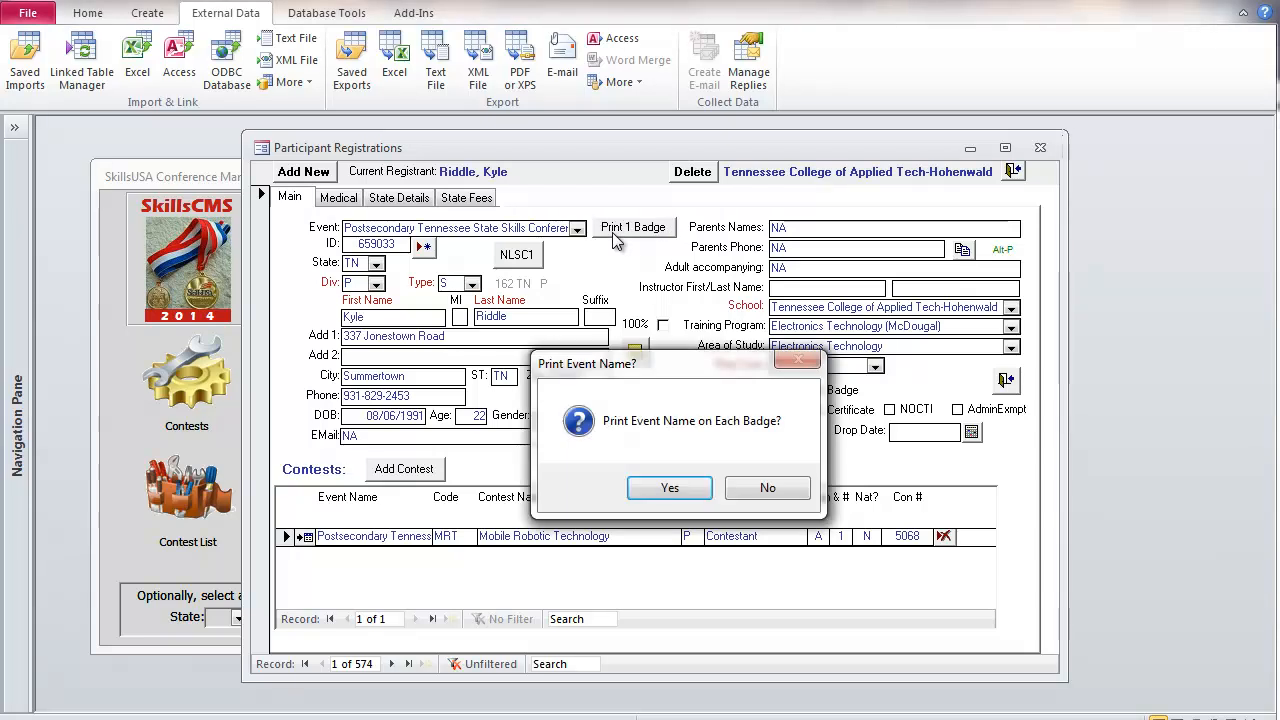
click(664, 486)
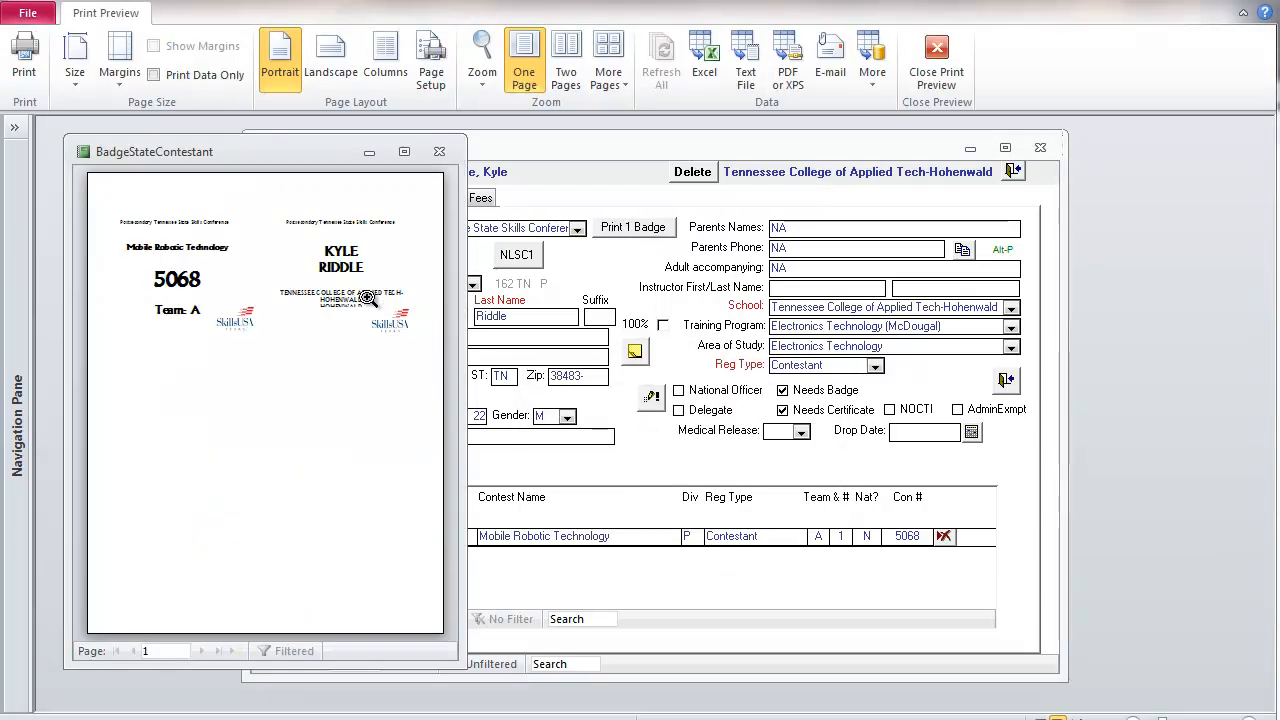
Step: Examine the contest side and the name side of the badge in the print preview, and close the preview
click(178, 251)
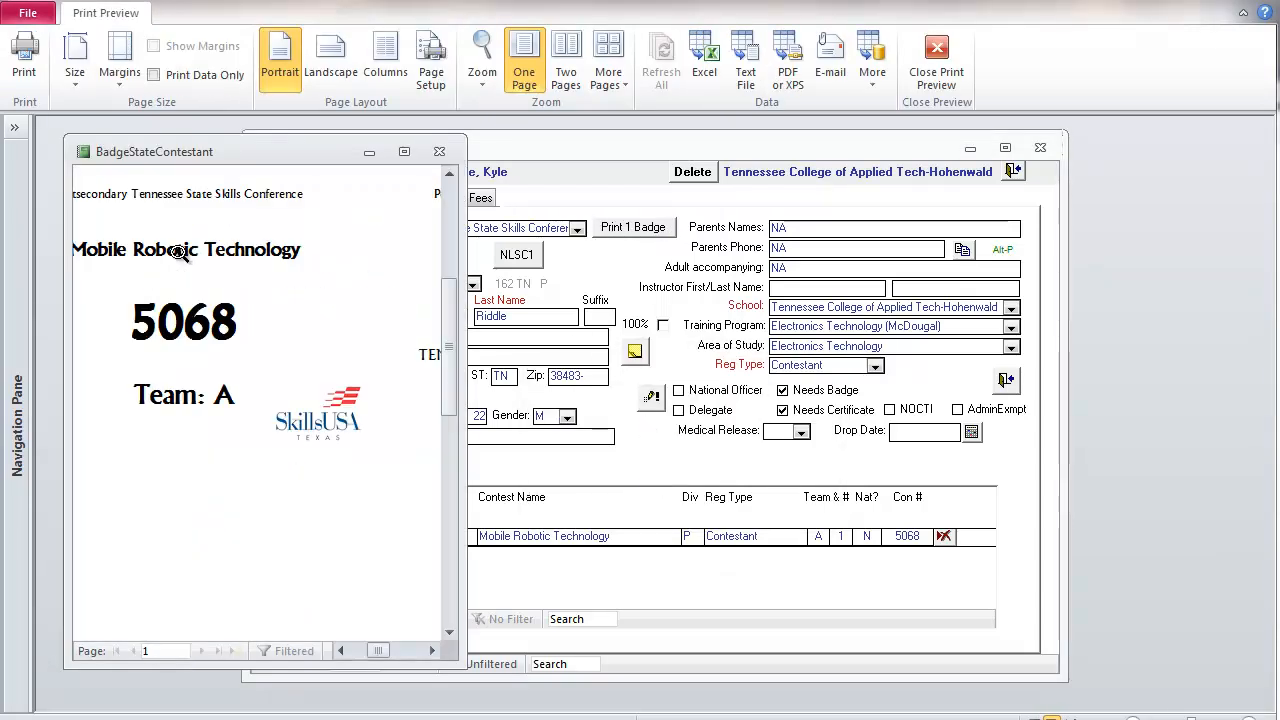
click(179, 250)
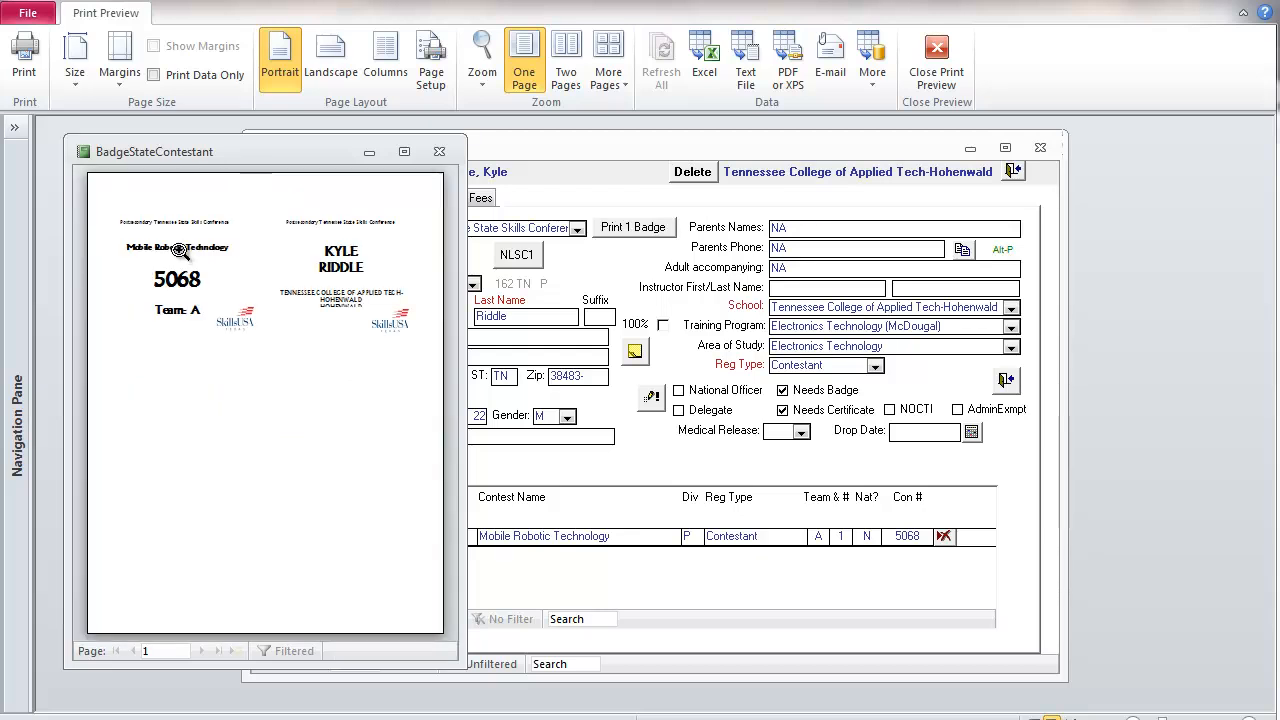
click(362, 234)
click(362, 234)
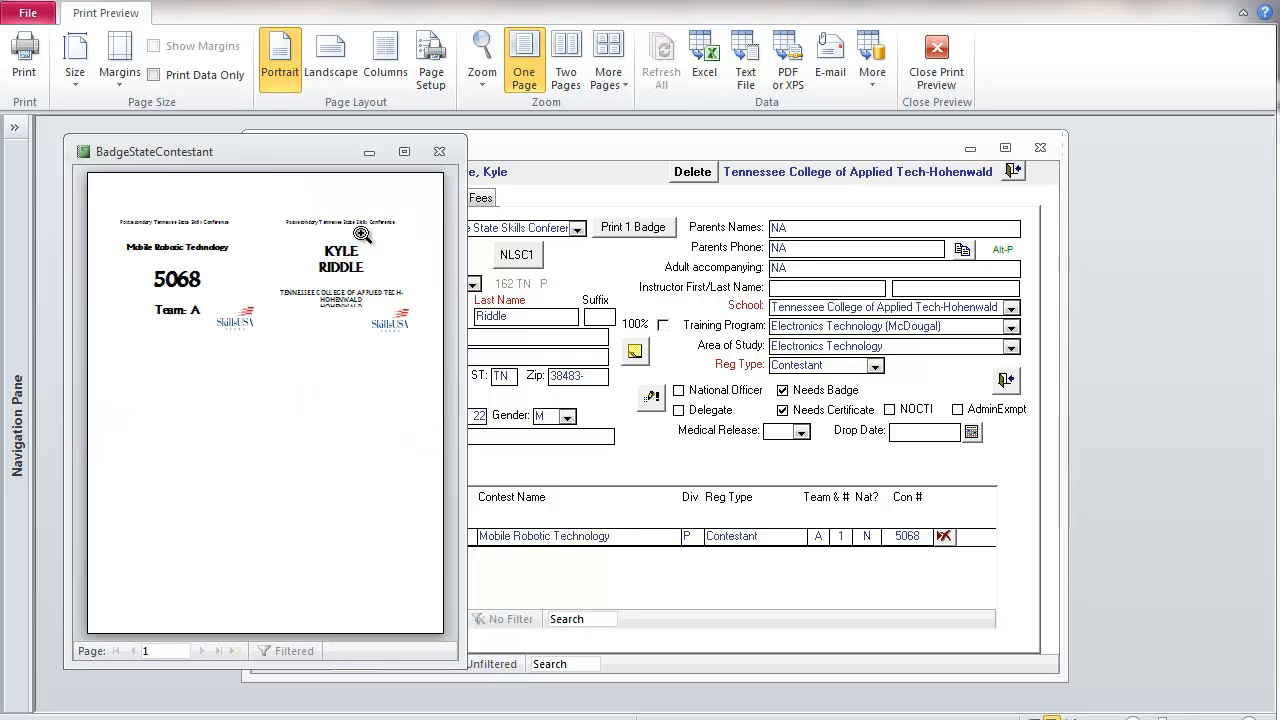
click(438, 152)
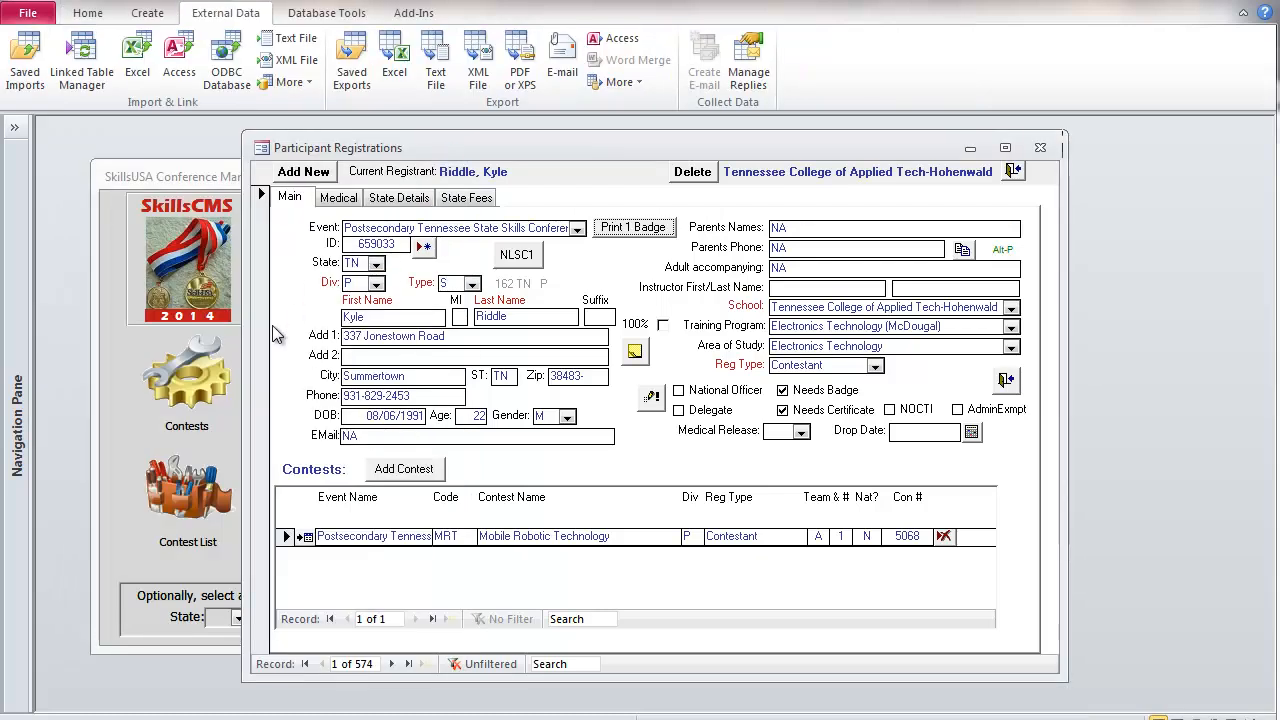
Step: Show the report list again, select the BadgeStateContestant_CUSTOM report, and shift the Participant Registrations form closer to the list
click(15, 127)
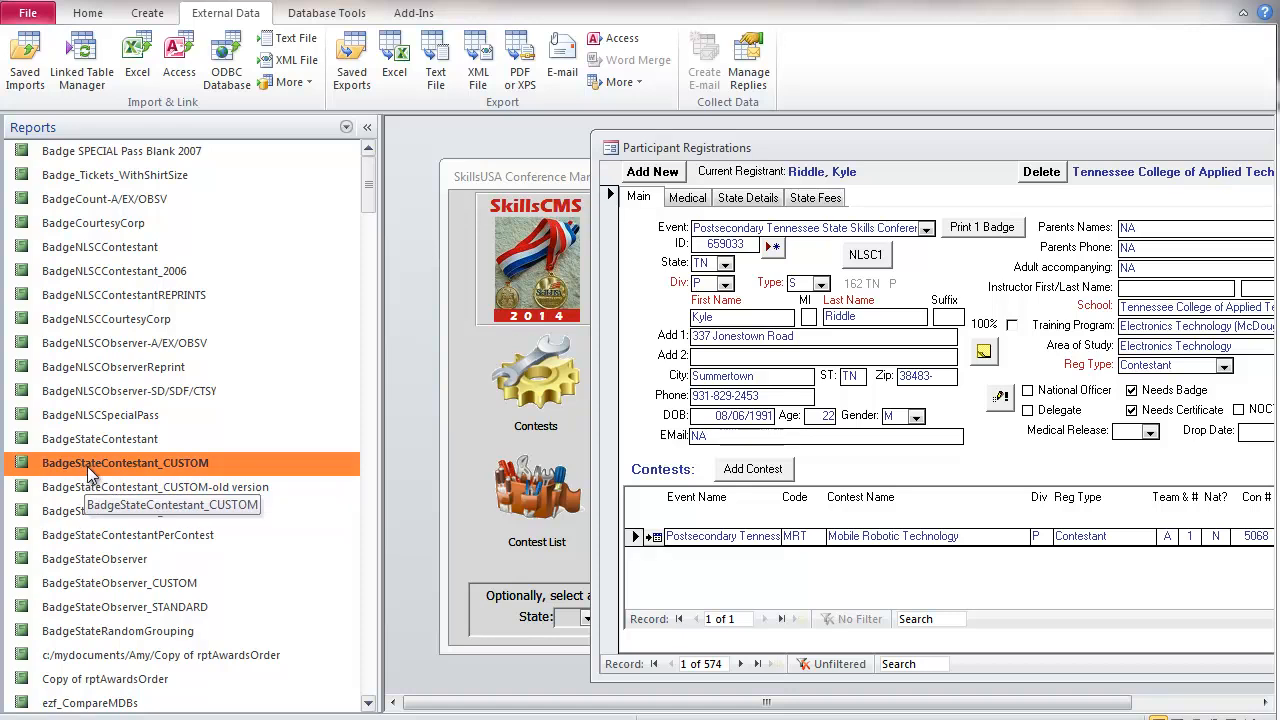
double_click(148, 466)
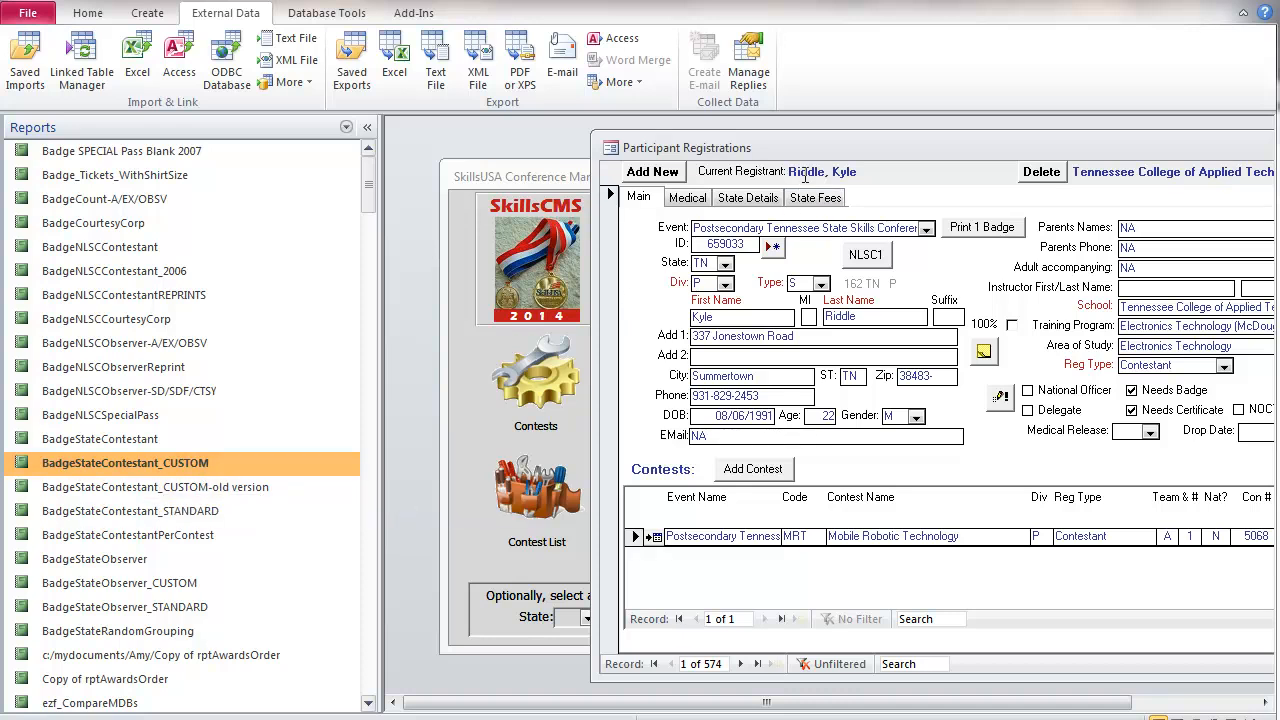
drag(813, 160, 772, 163)
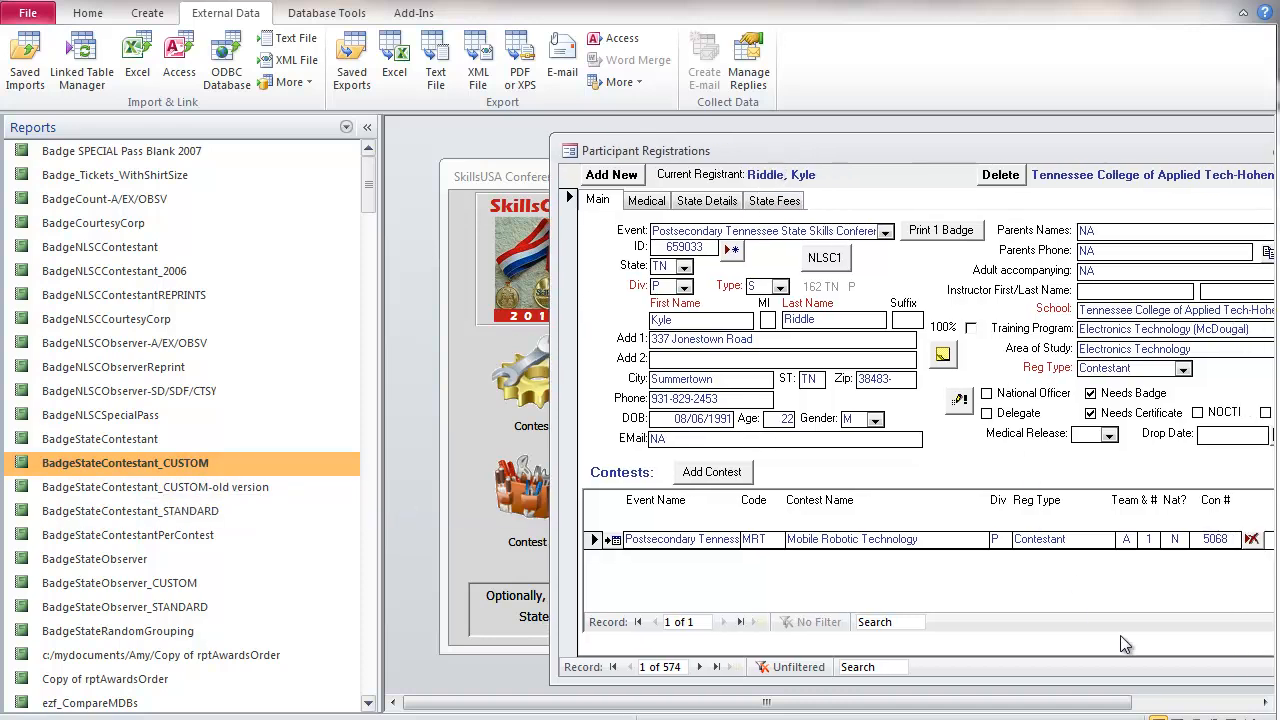